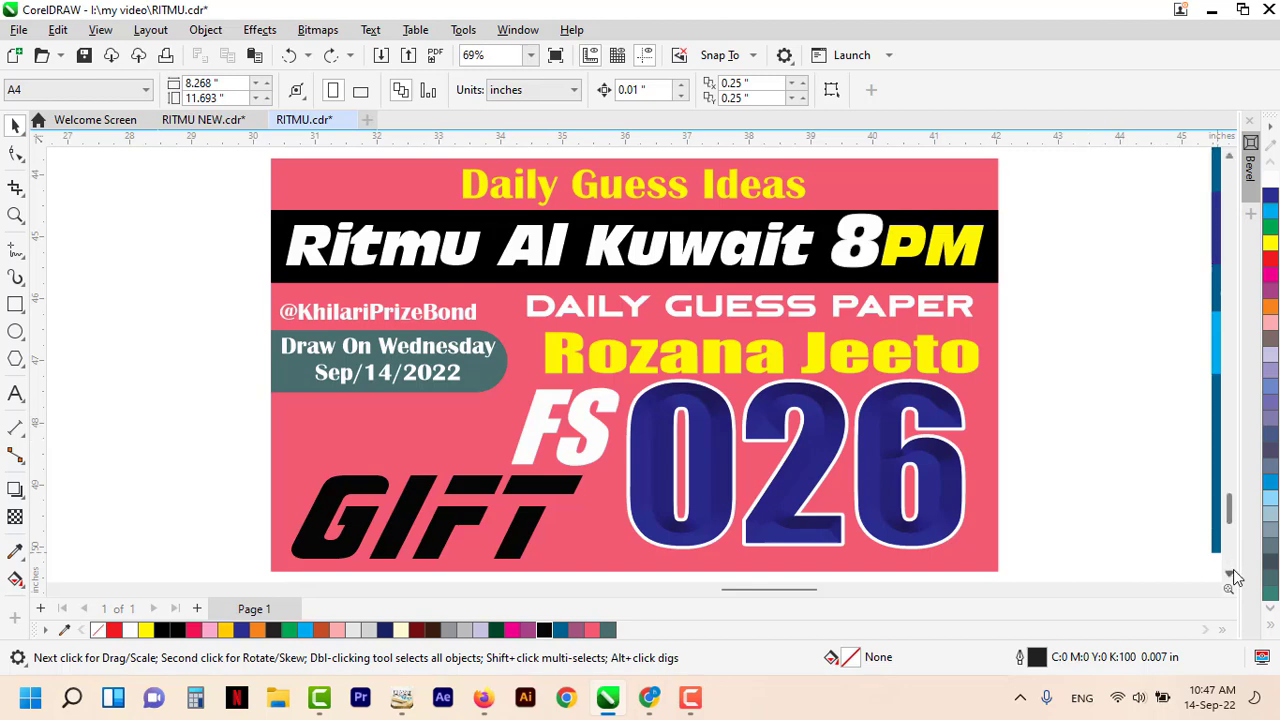
Step: Copy the GIFT text into the empty area below the poster and retype the copy as 4
scroll(1233, 580, down, 5)
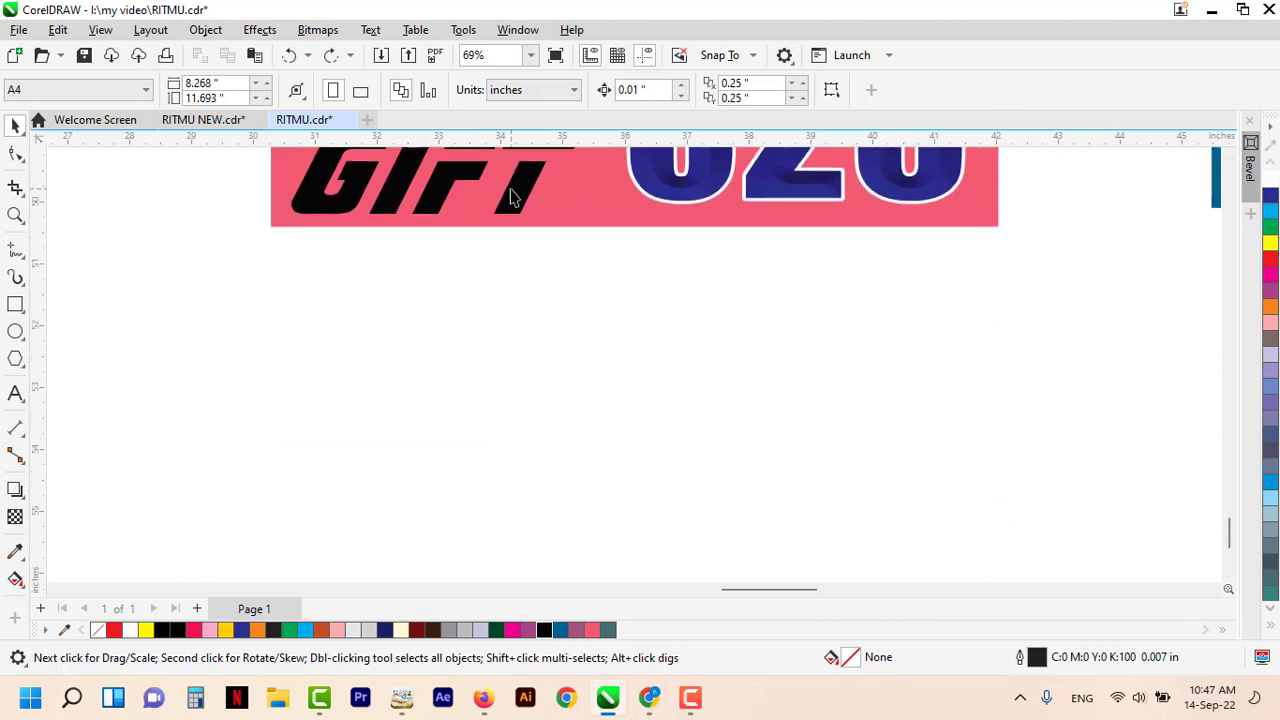
drag(510, 195, 477, 449)
double_click(457, 435)
key(ctrl+a)
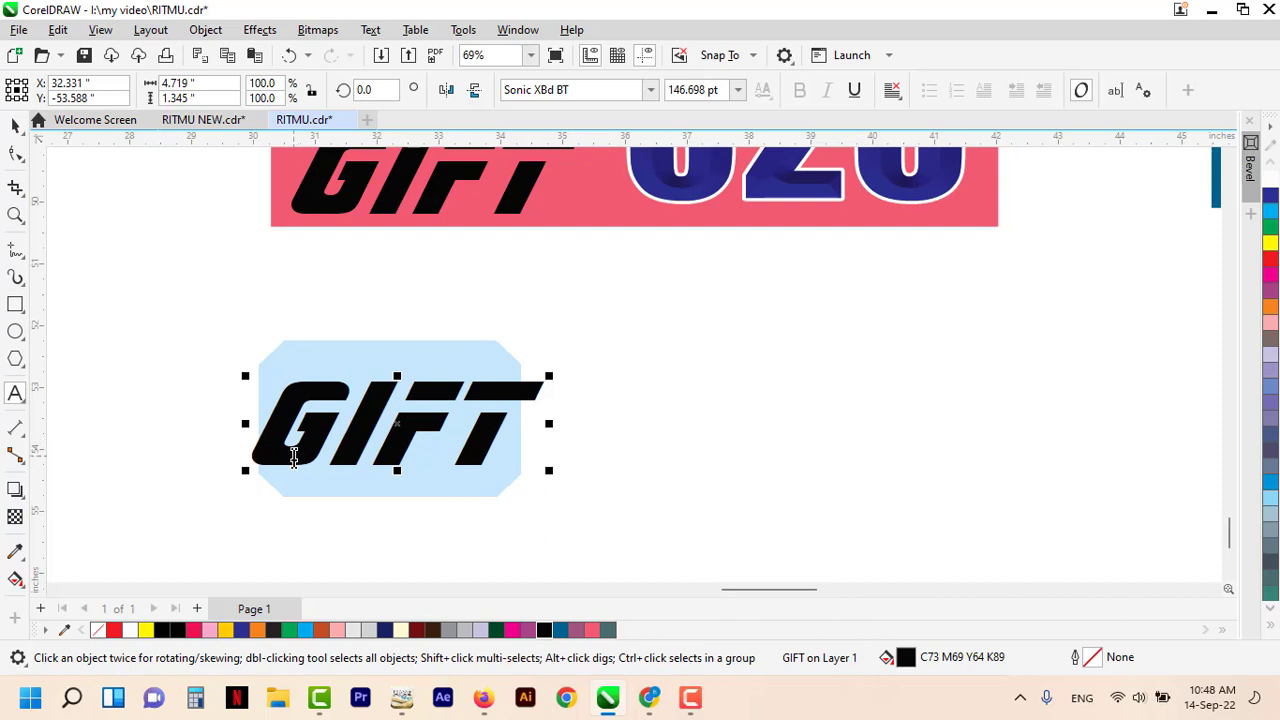
text(4)
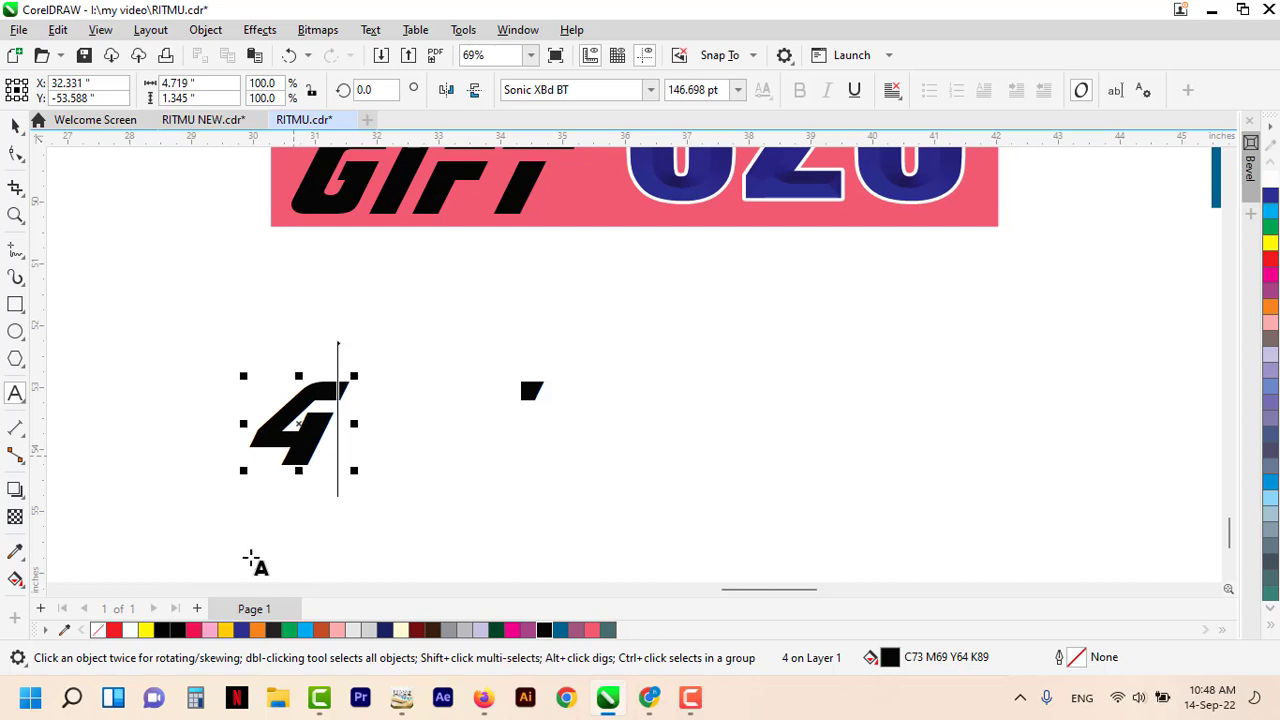
Step: Place a duplicate of the 4 beside the original at the same height
scroll(176, 437, up, 2)
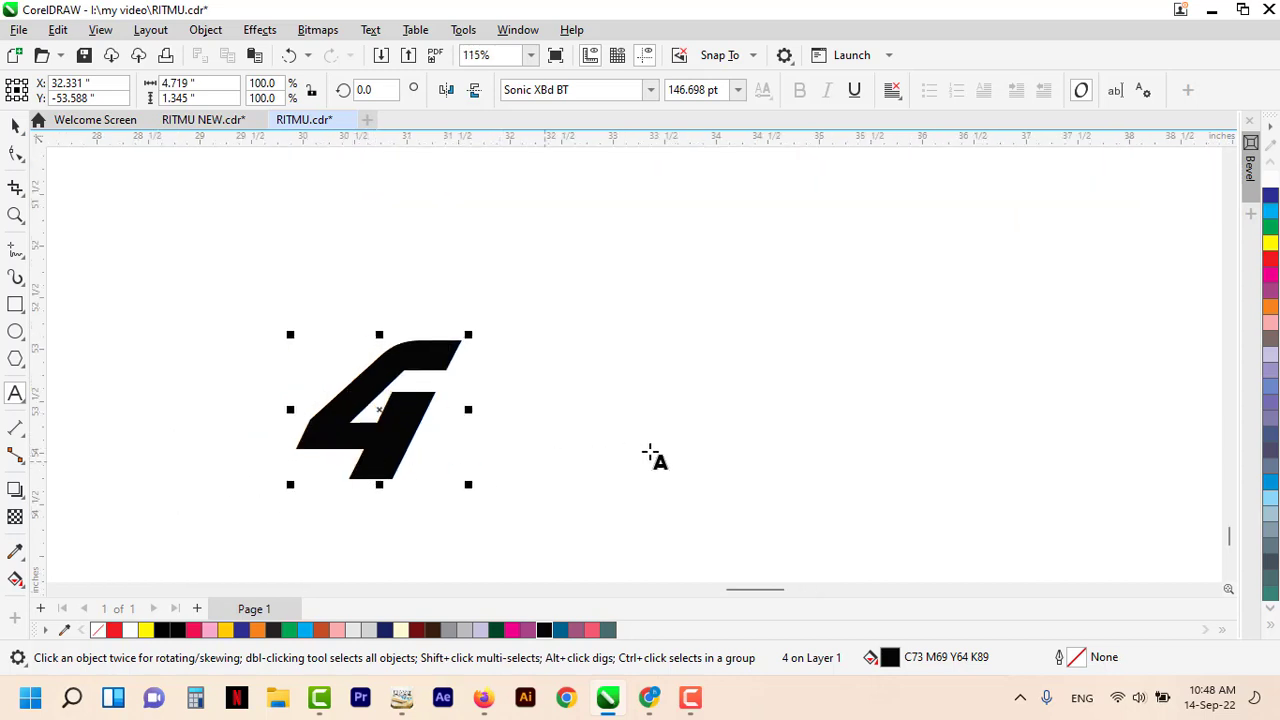
click(1229, 573)
click(1229, 573)
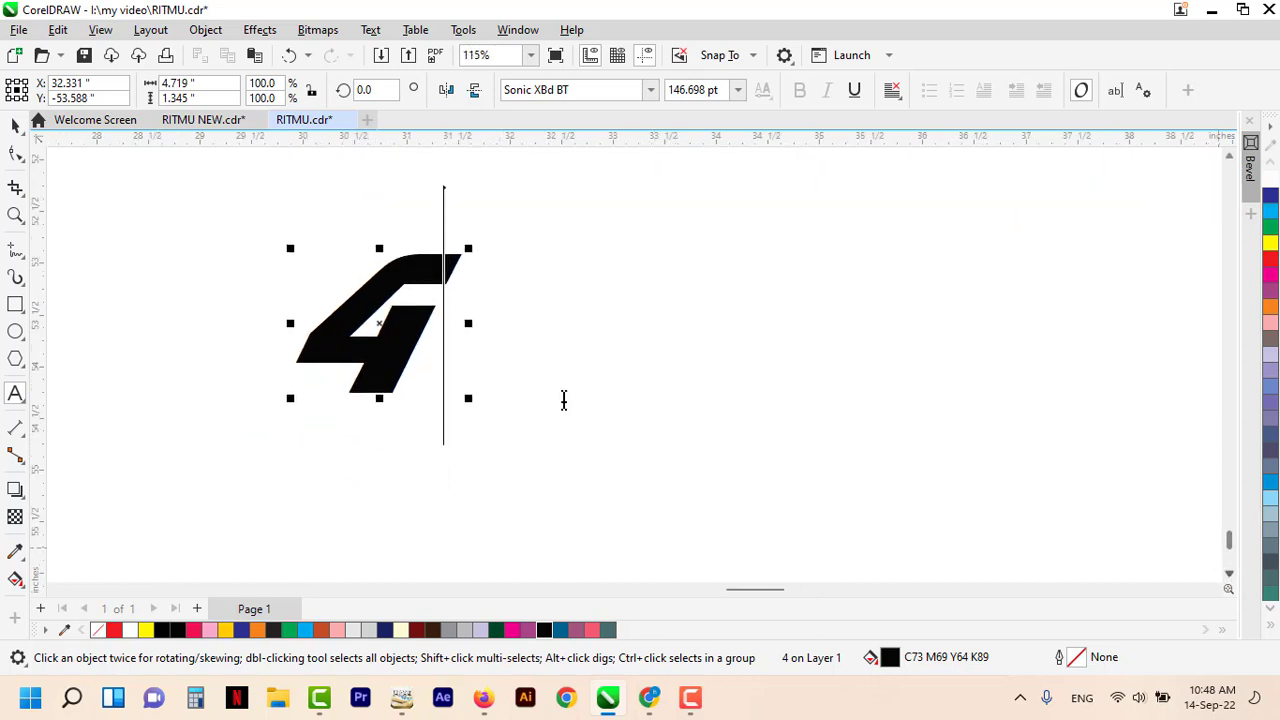
key(ctrl+space)
drag(374, 365, 651, 357)
right_click(651, 357)
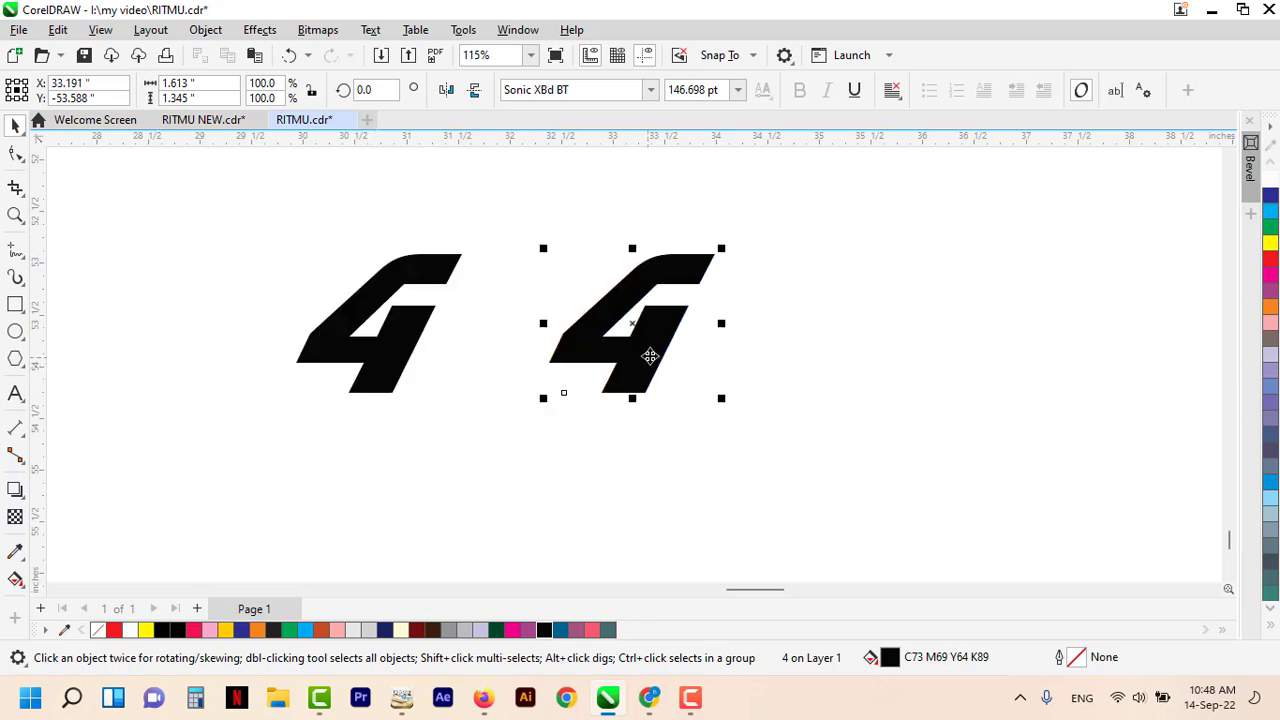
key(ctrl+space)
key(ctrl+a)
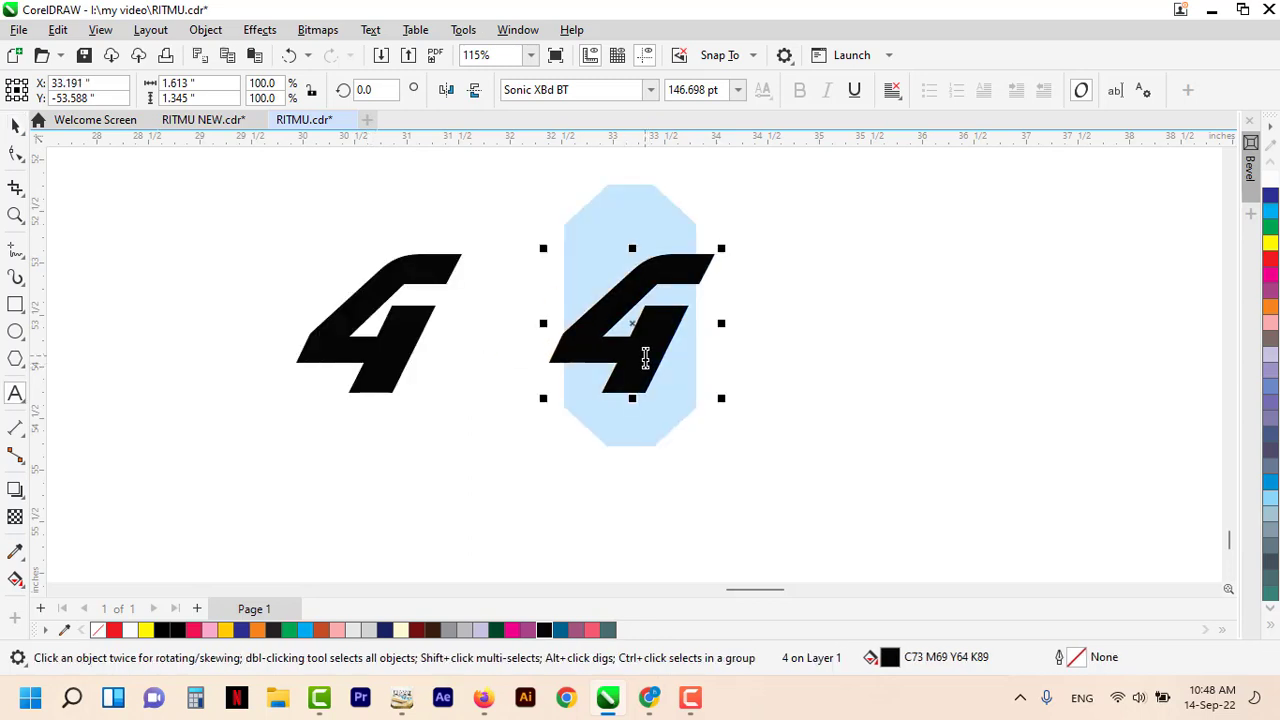
scroll(750, 326, up, 2)
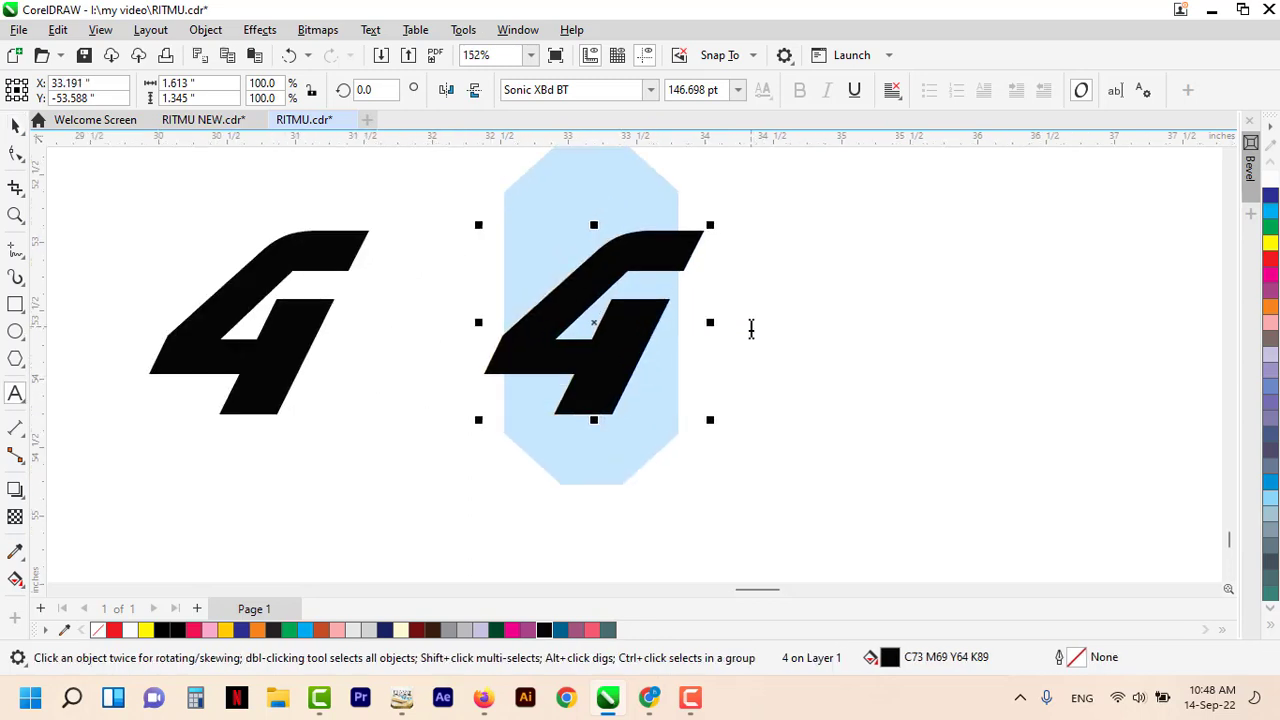
text(6)
key(BackSpace)
text(46-)
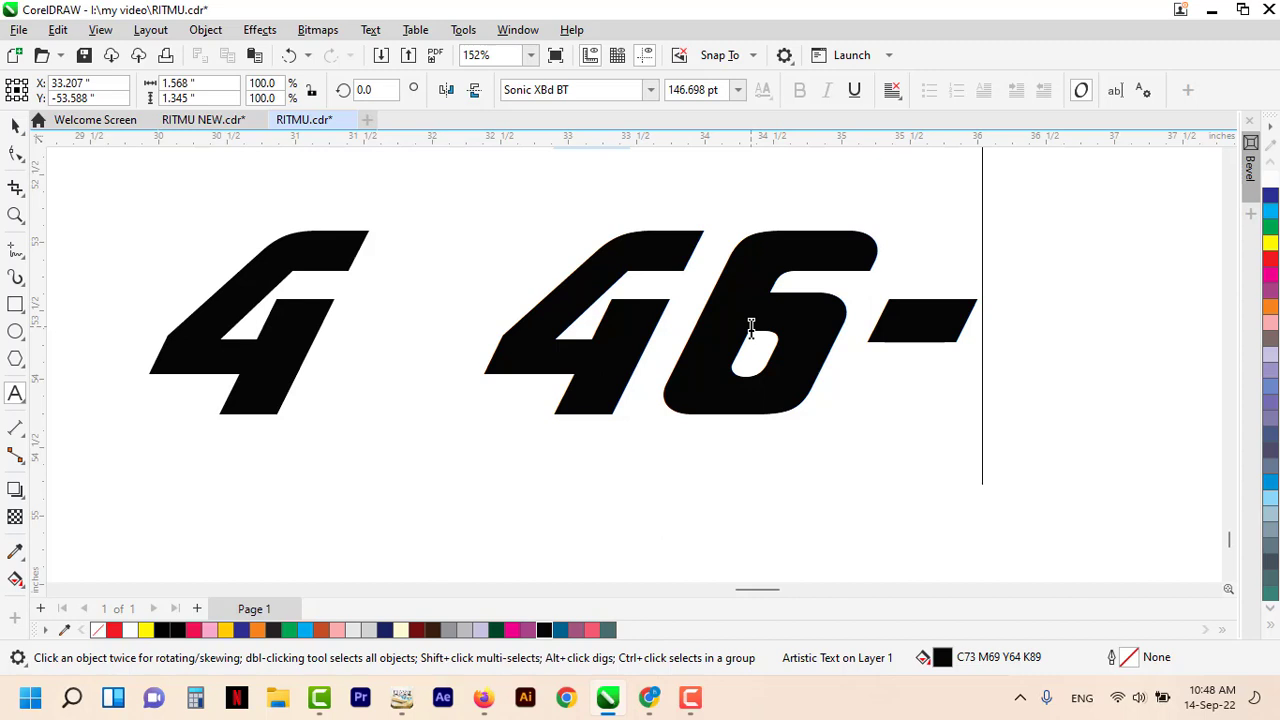
text(44-42-)
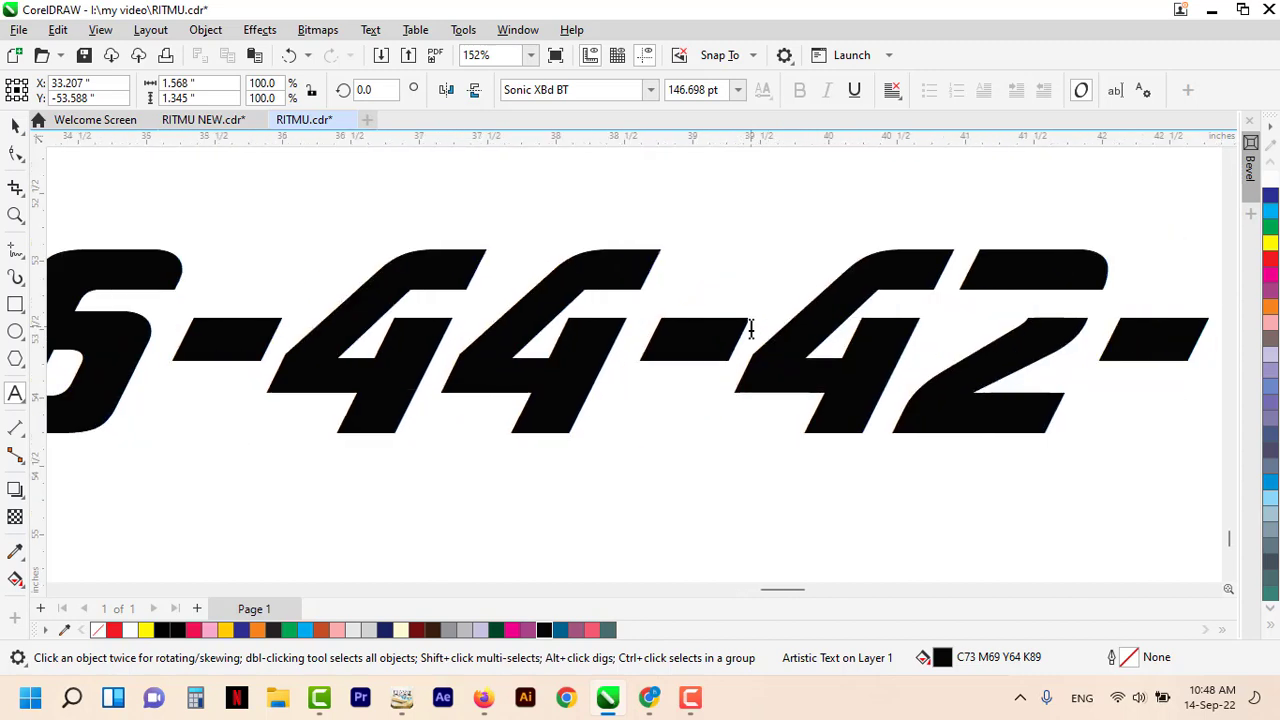
text(40-49)
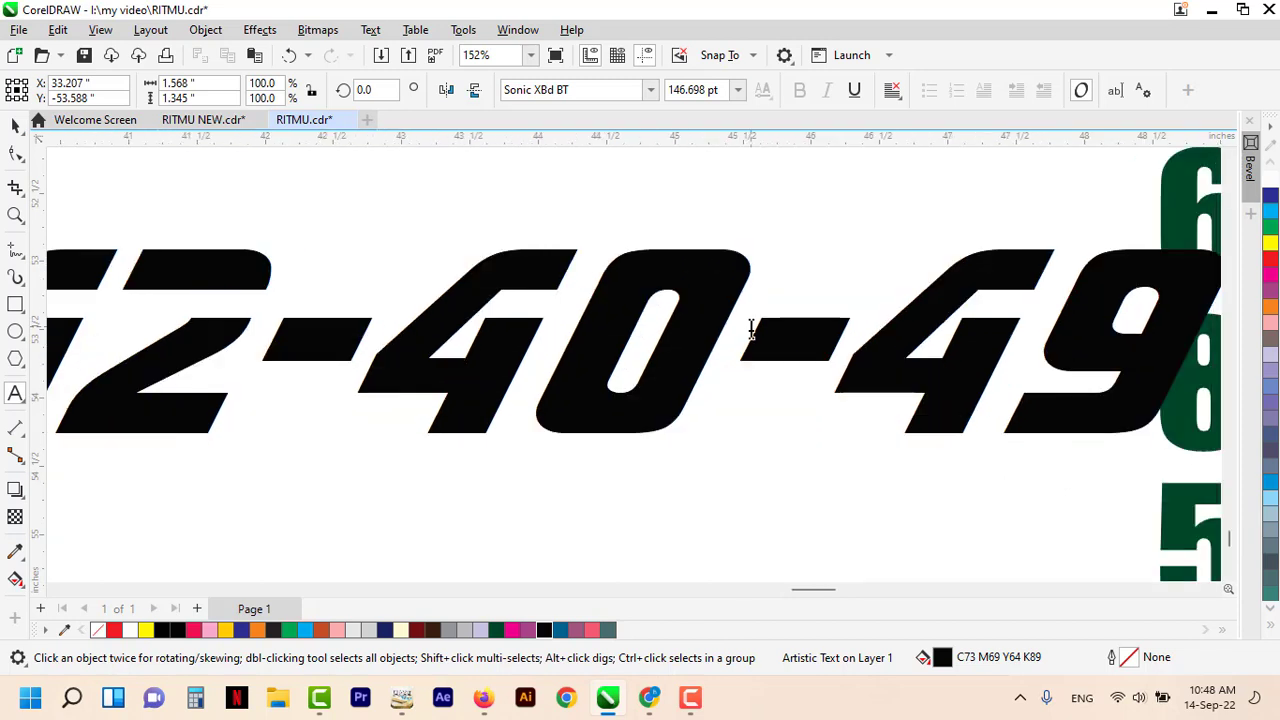
key(ctrl+space)
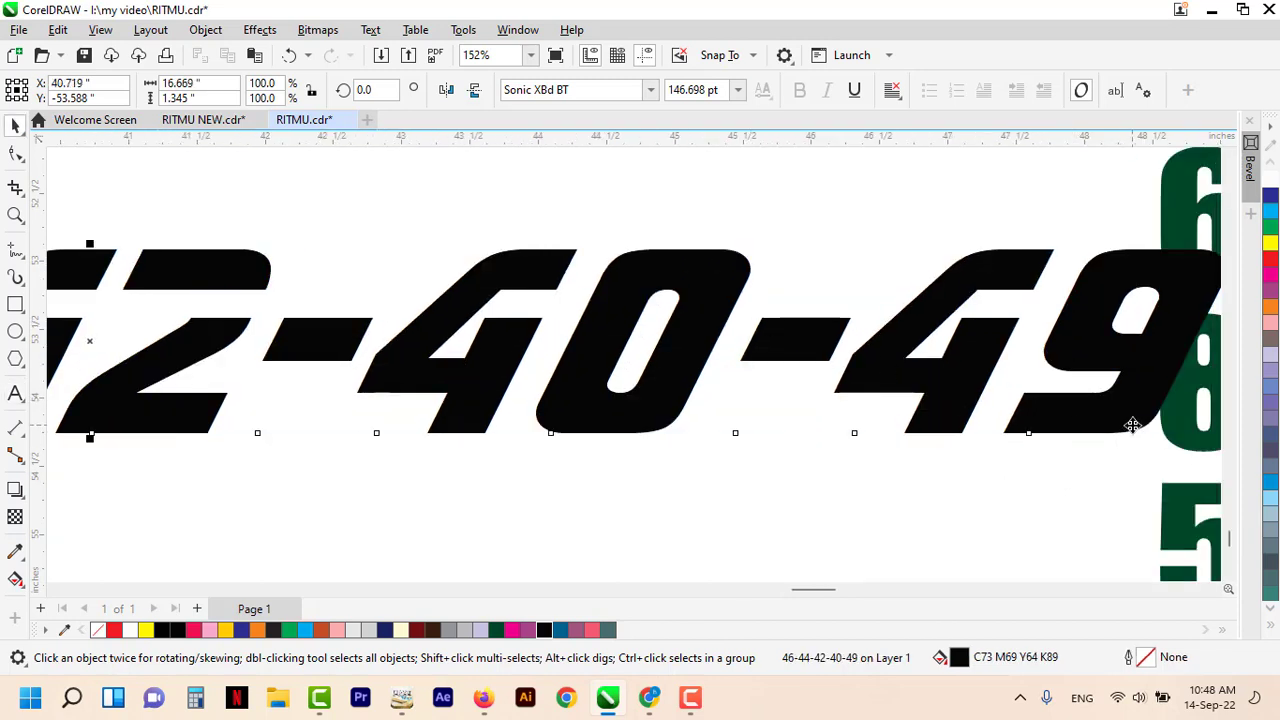
drag(1133, 425, 1054, 451)
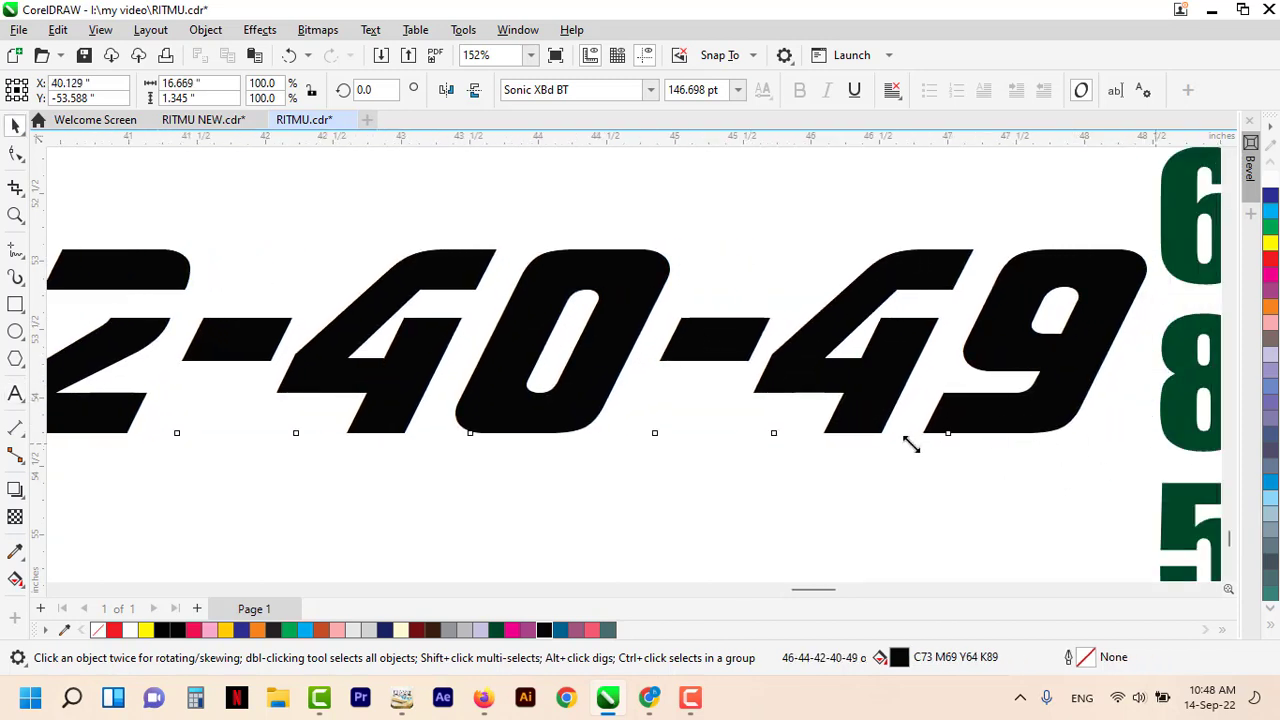
drag(910, 445, 240, 446)
click(173, 576)
click(178, 591)
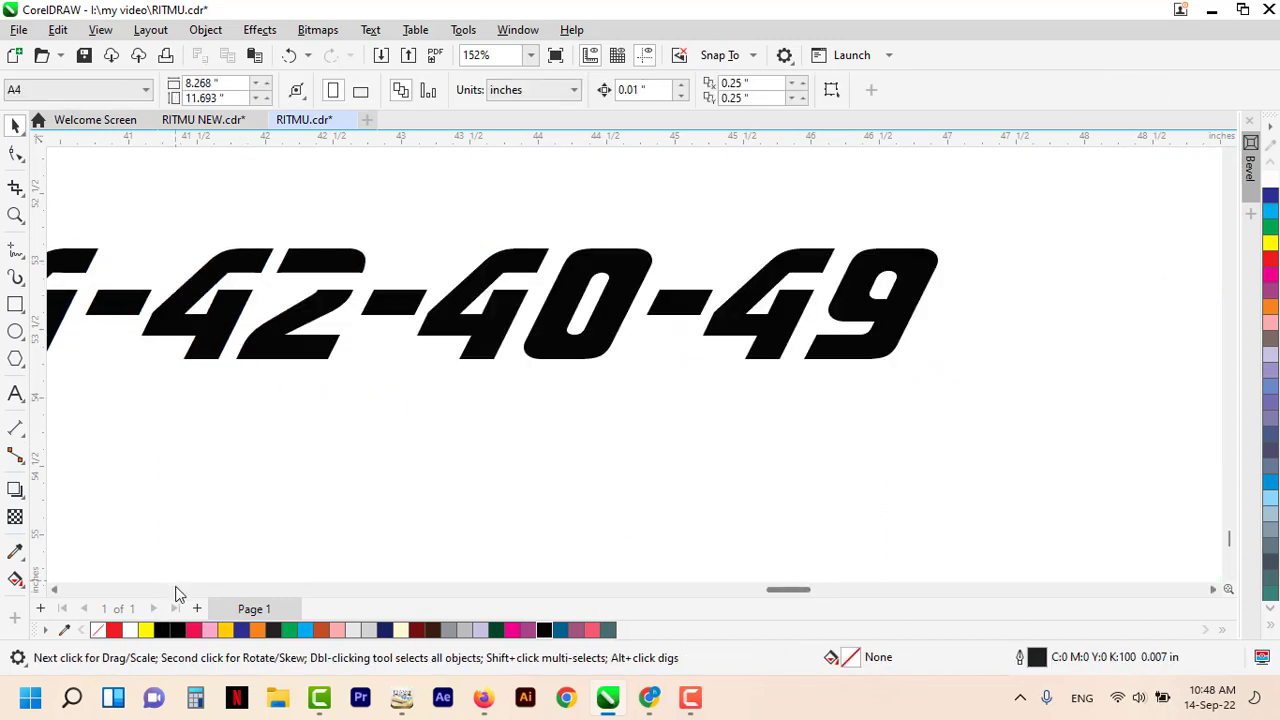
click(178, 592)
drag(437, 333, 402, 408)
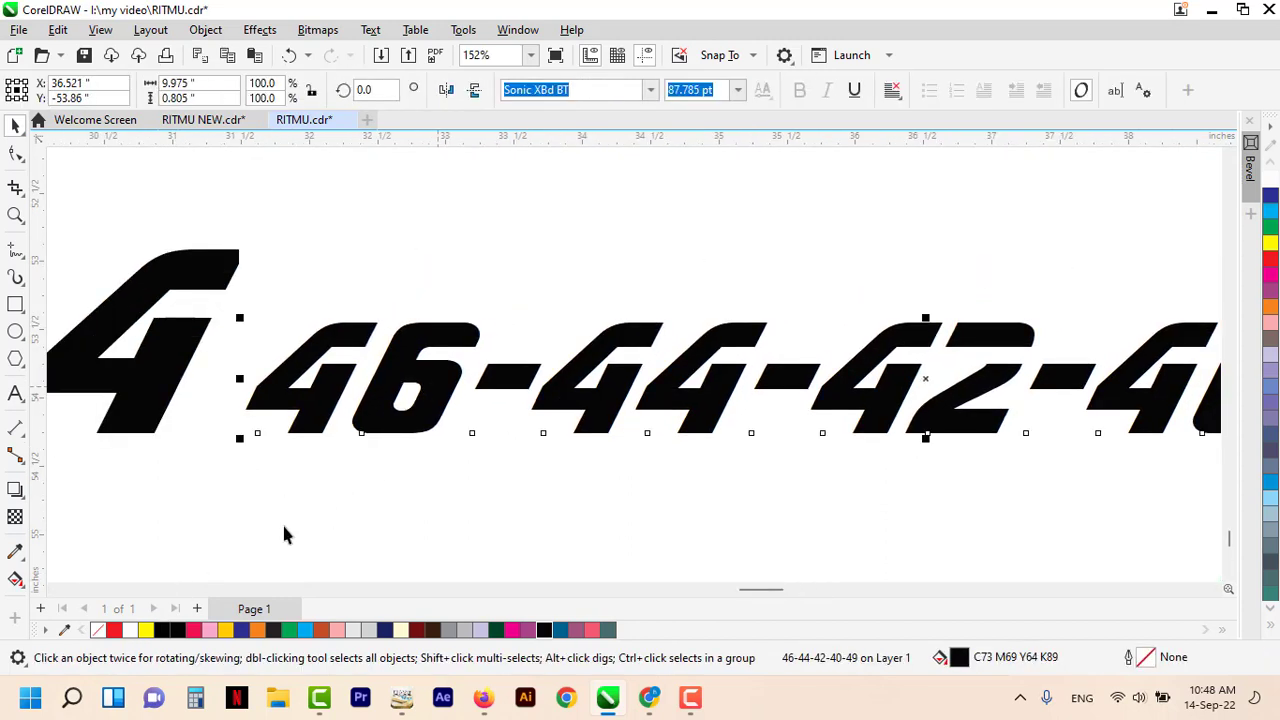
Step: Fill the large 4 with blue, then duplicate it together with its number line as four evenly spaced rows below
click(172, 385)
click(241, 630)
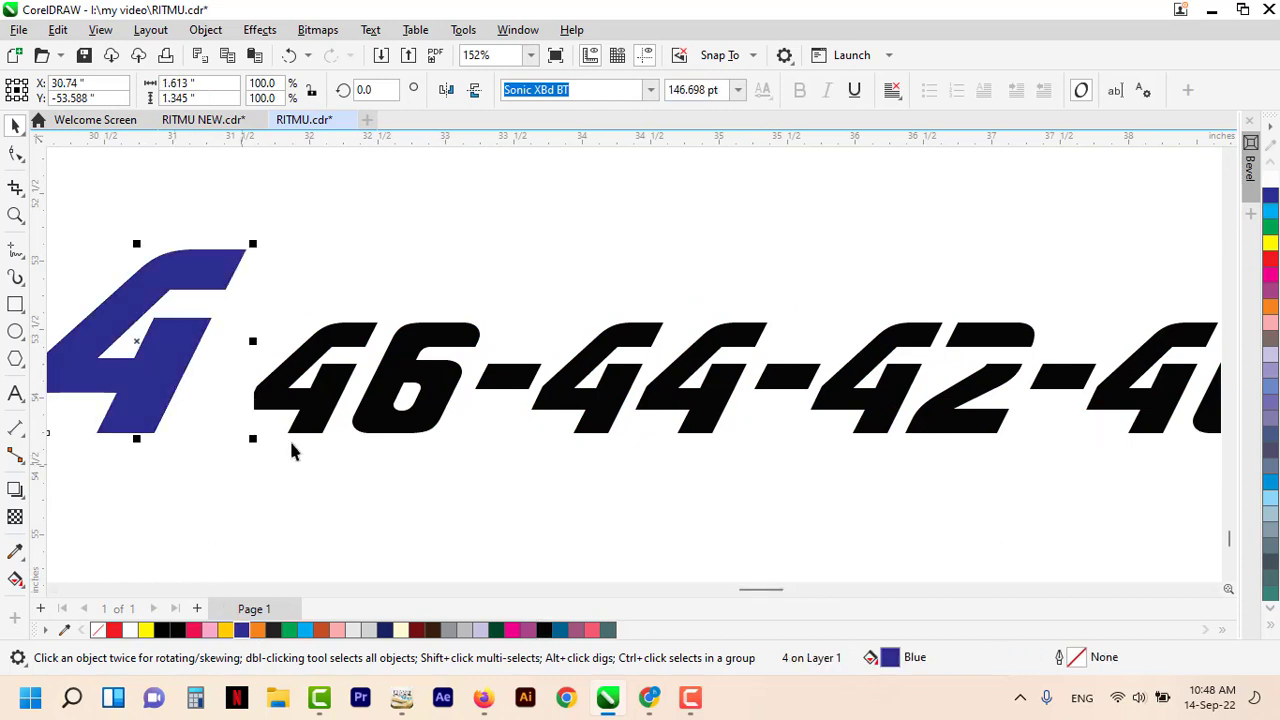
shift+click(325, 388)
drag(338, 340, 330, 524)
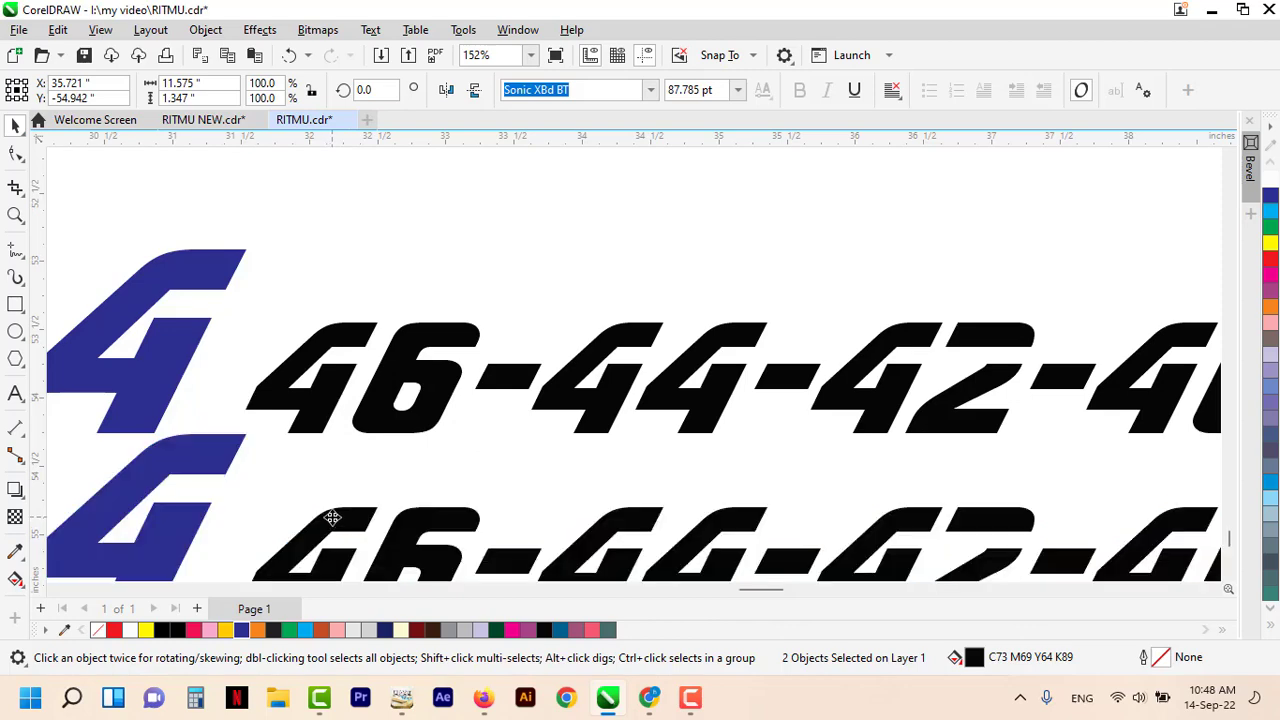
click(1229, 576)
click(1229, 576)
Step: Change the large blue digit in the second row to 6
click(55, 590)
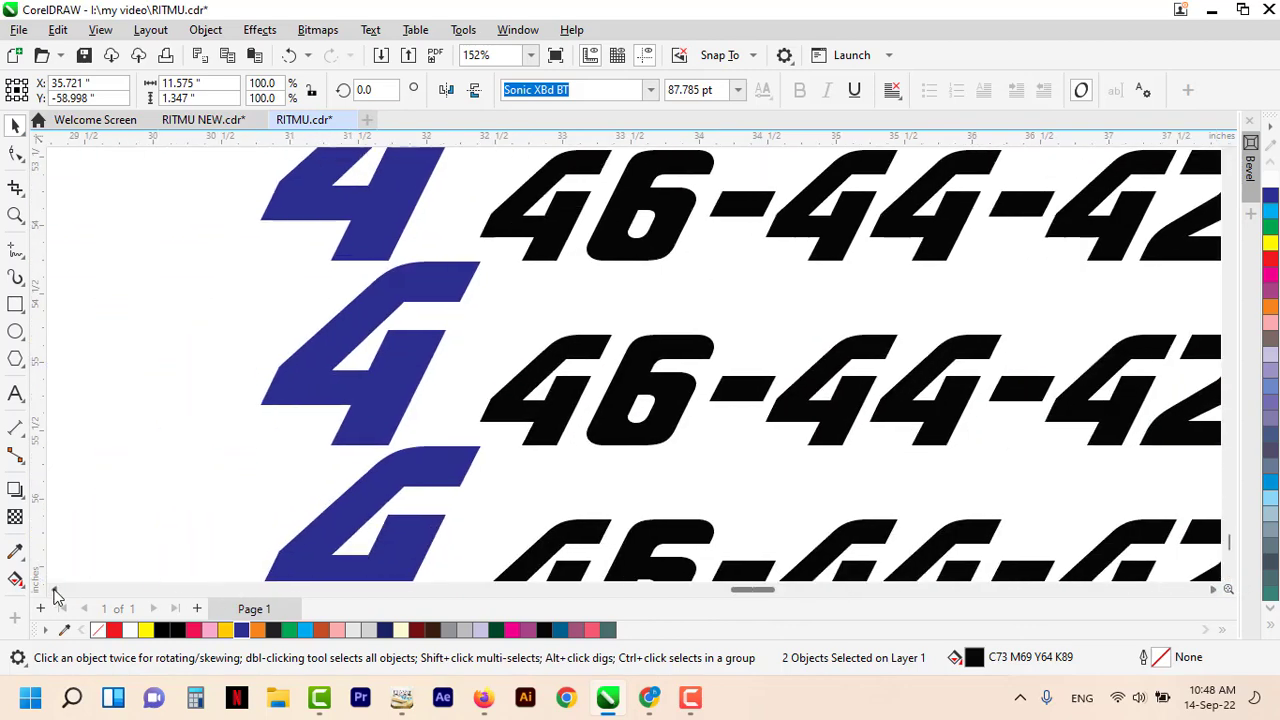
click(55, 590)
double_click(491, 392)
double_click(500, 386)
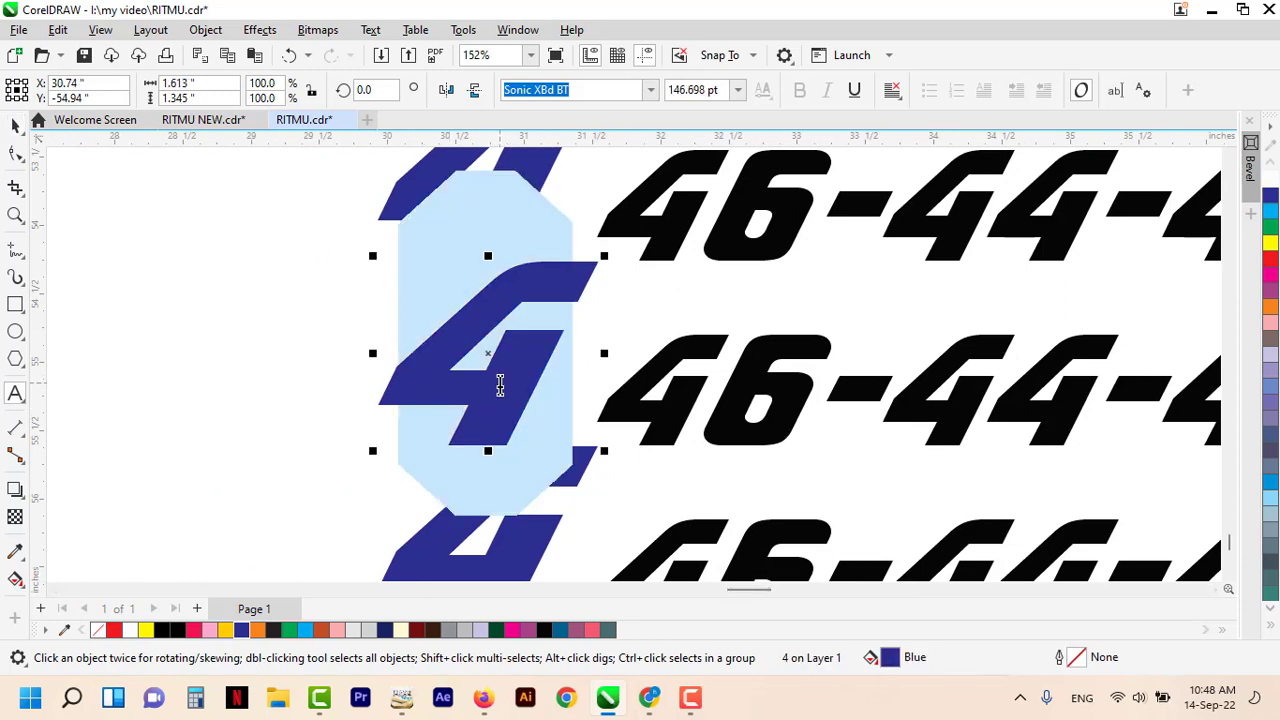
text(6)
click(746, 392)
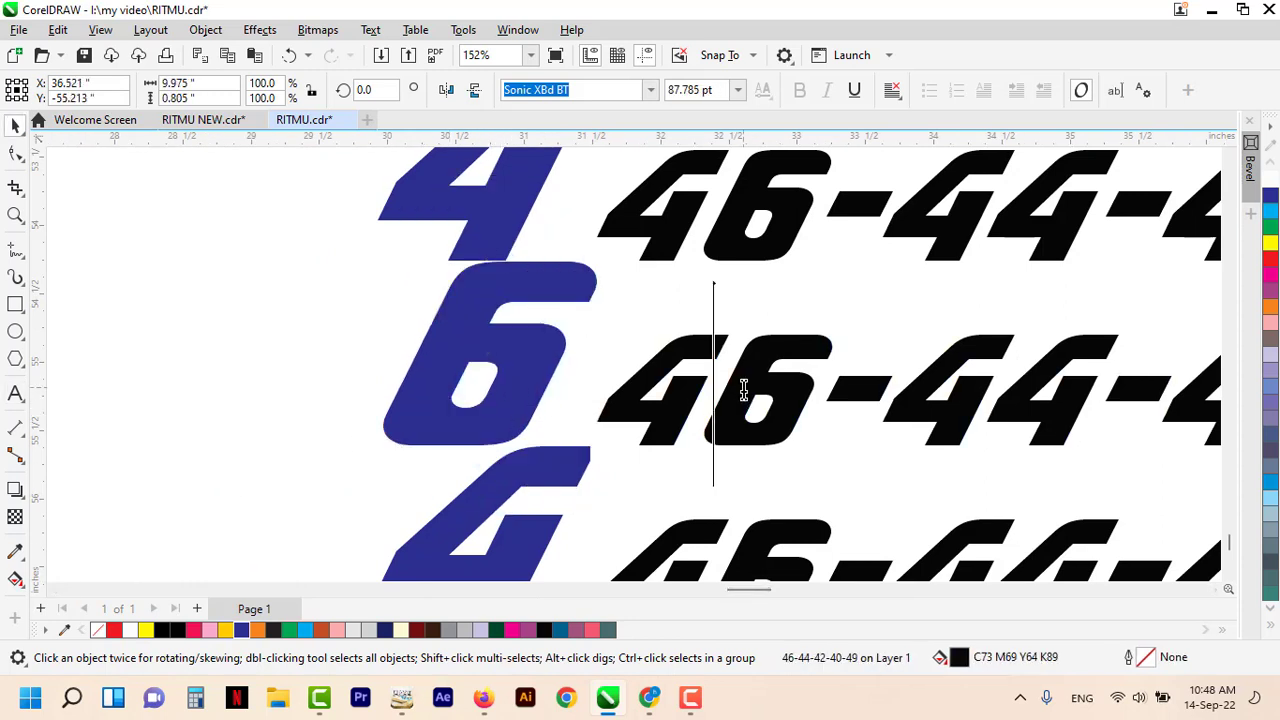
key(ctrl+a)
click(223, 587)
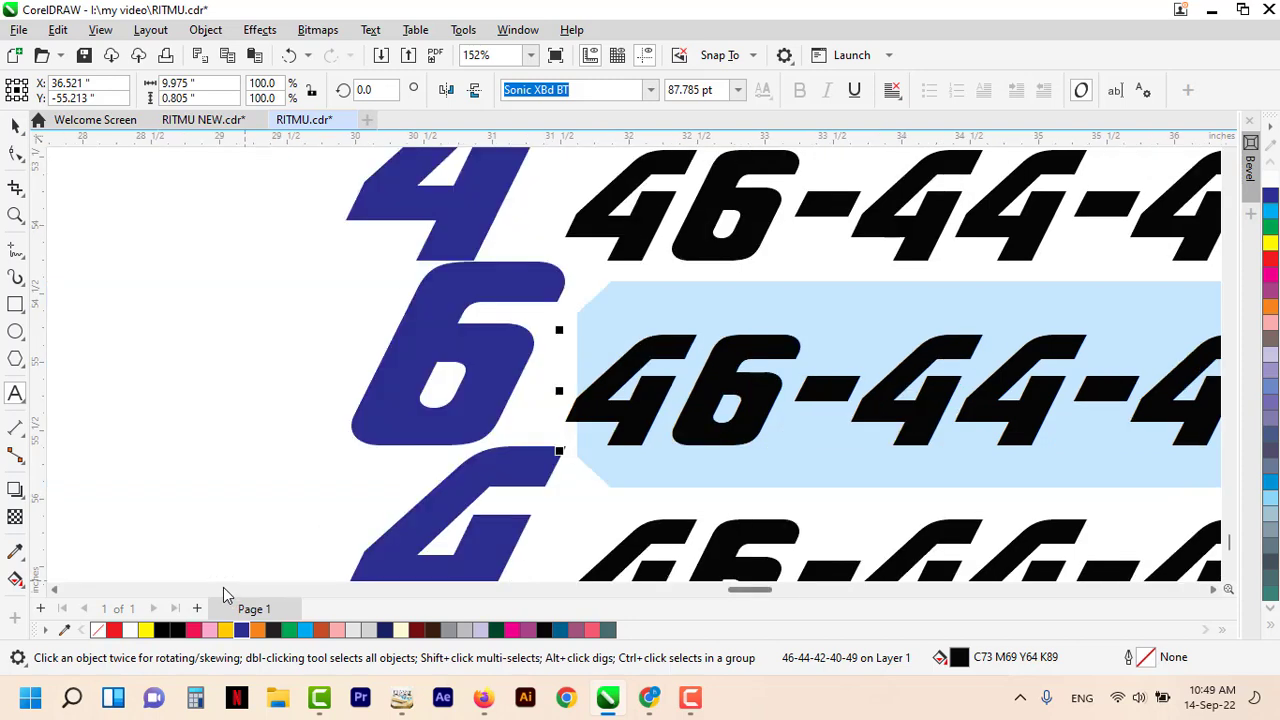
scroll(726, 371, up, 2)
text(66-)
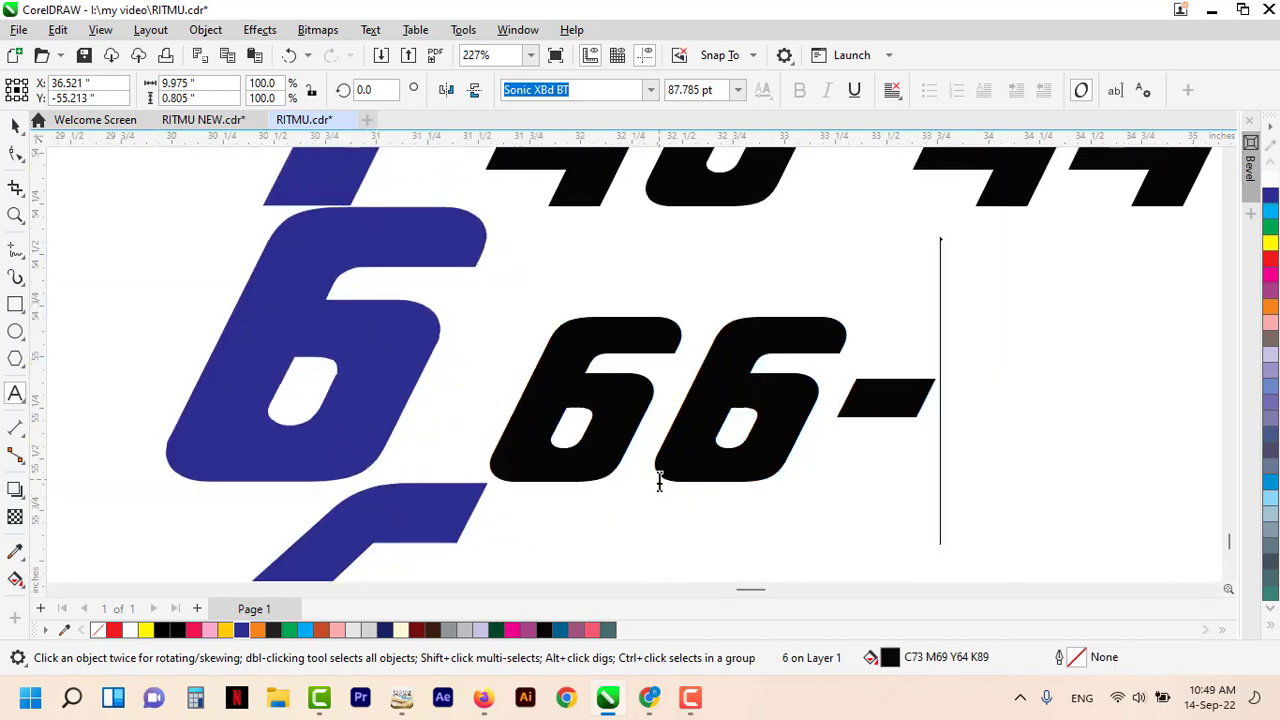
text(6)
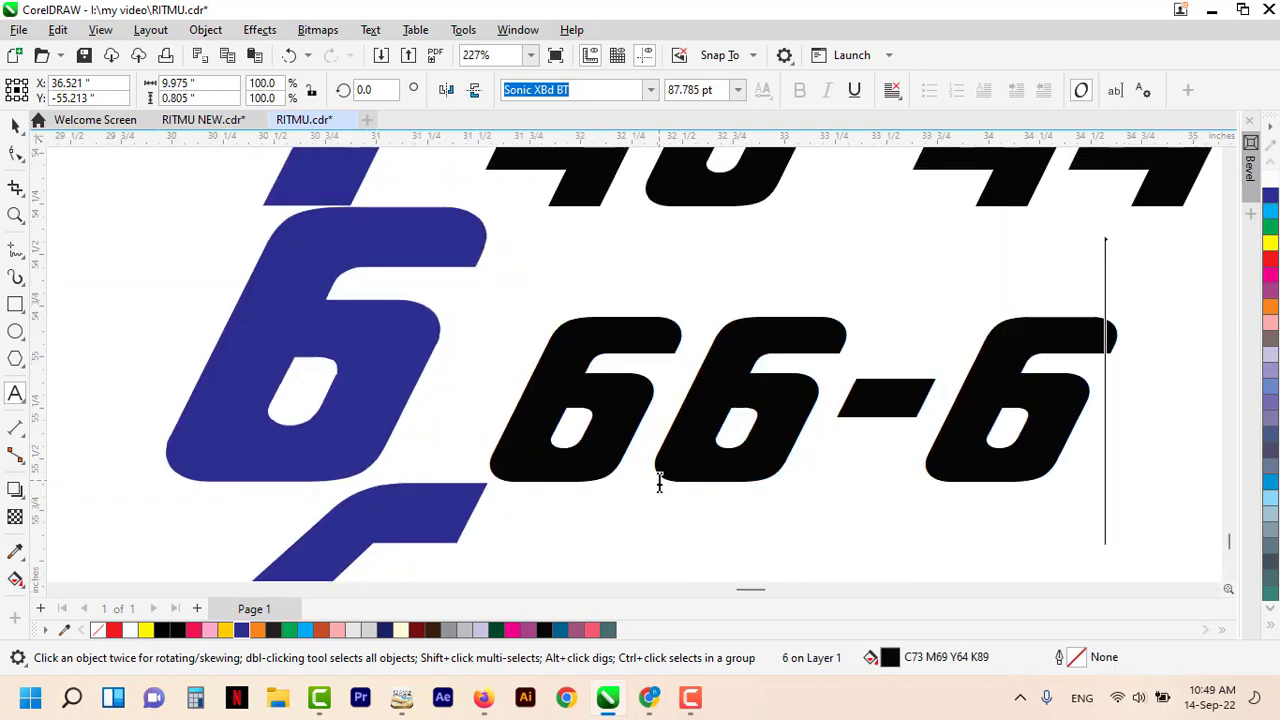
text(4-62)
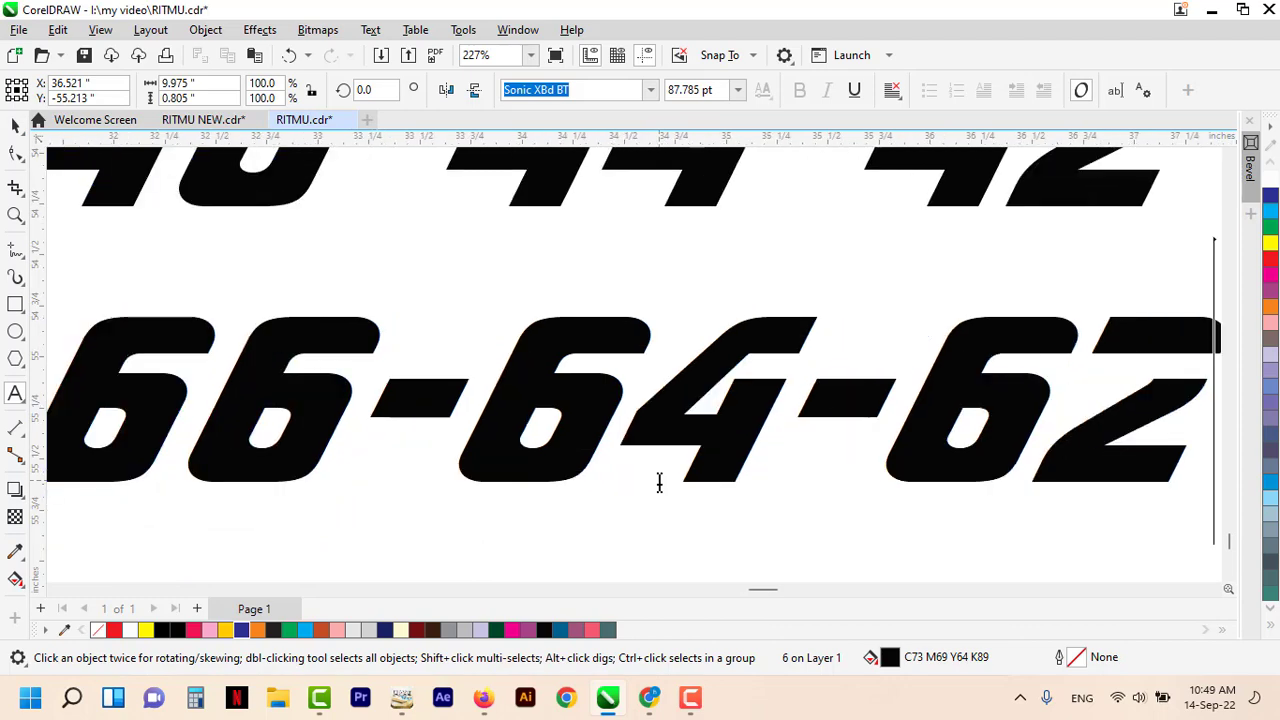
text(-60-69)
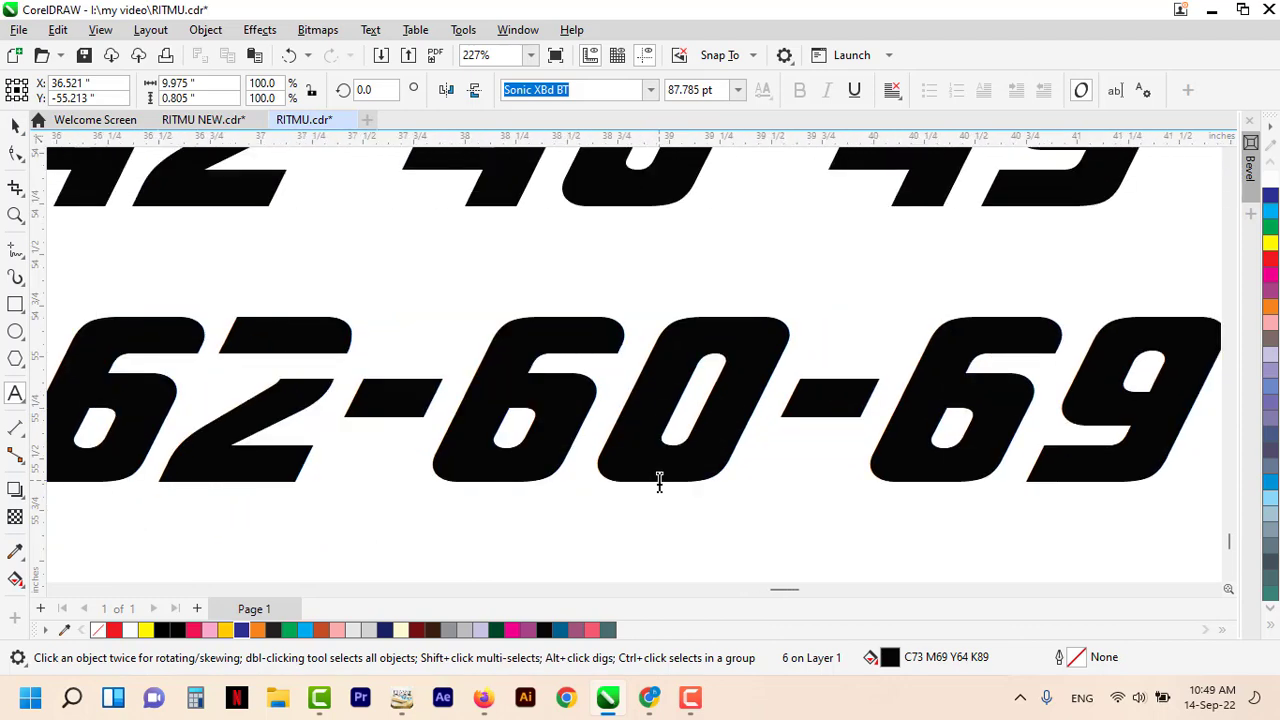
key(ctrl+space)
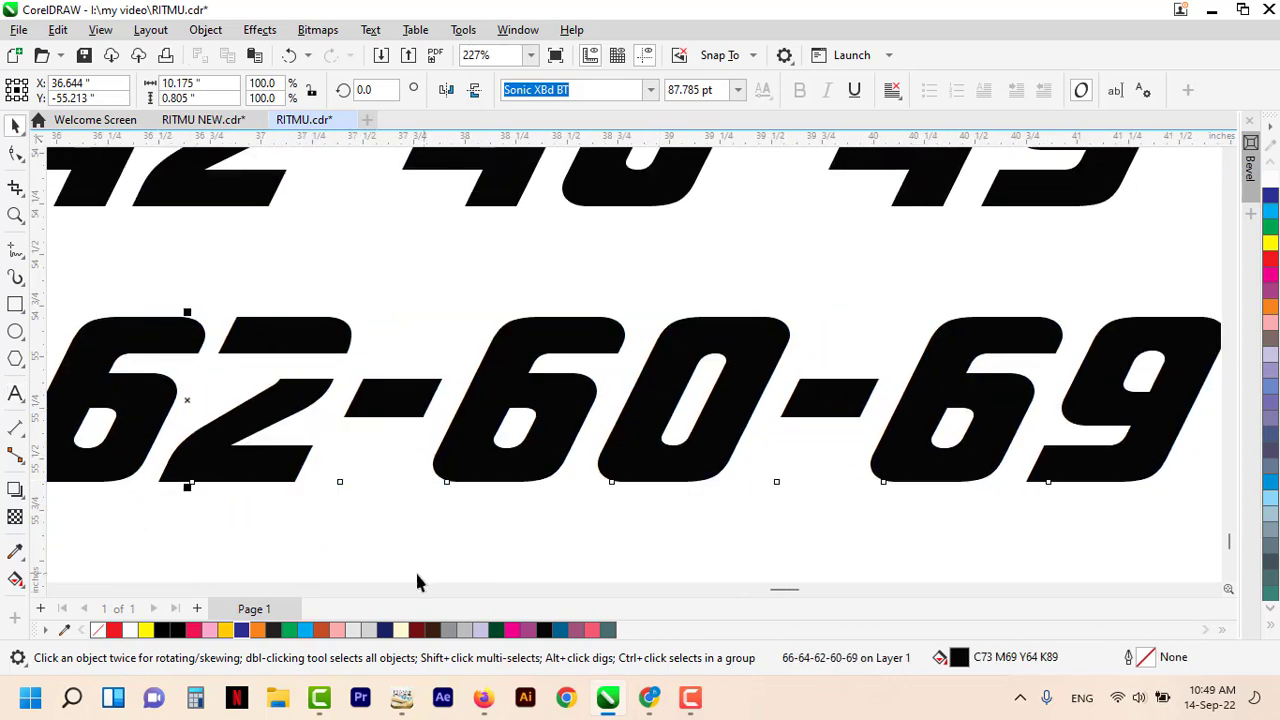
Step: Change the large blue digit in the third row to 2
scroll(370, 585, left, 10)
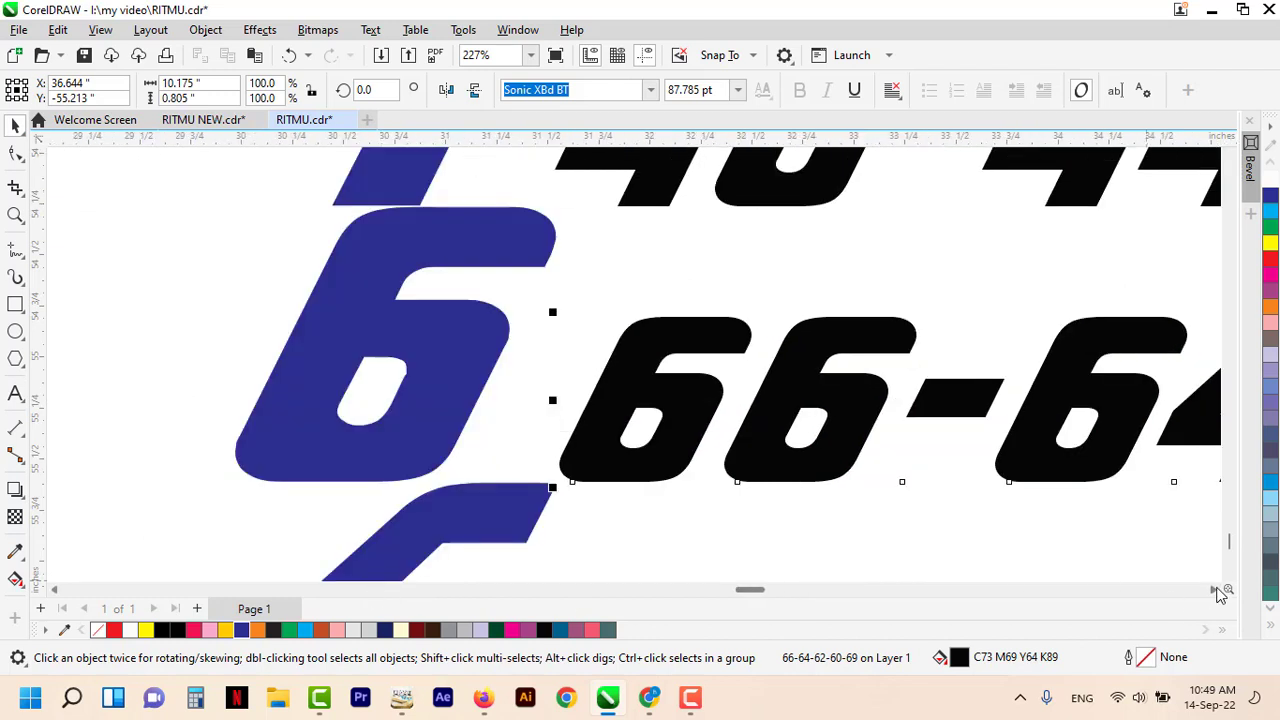
scroll(700, 450, down, 5)
double_click(437, 395)
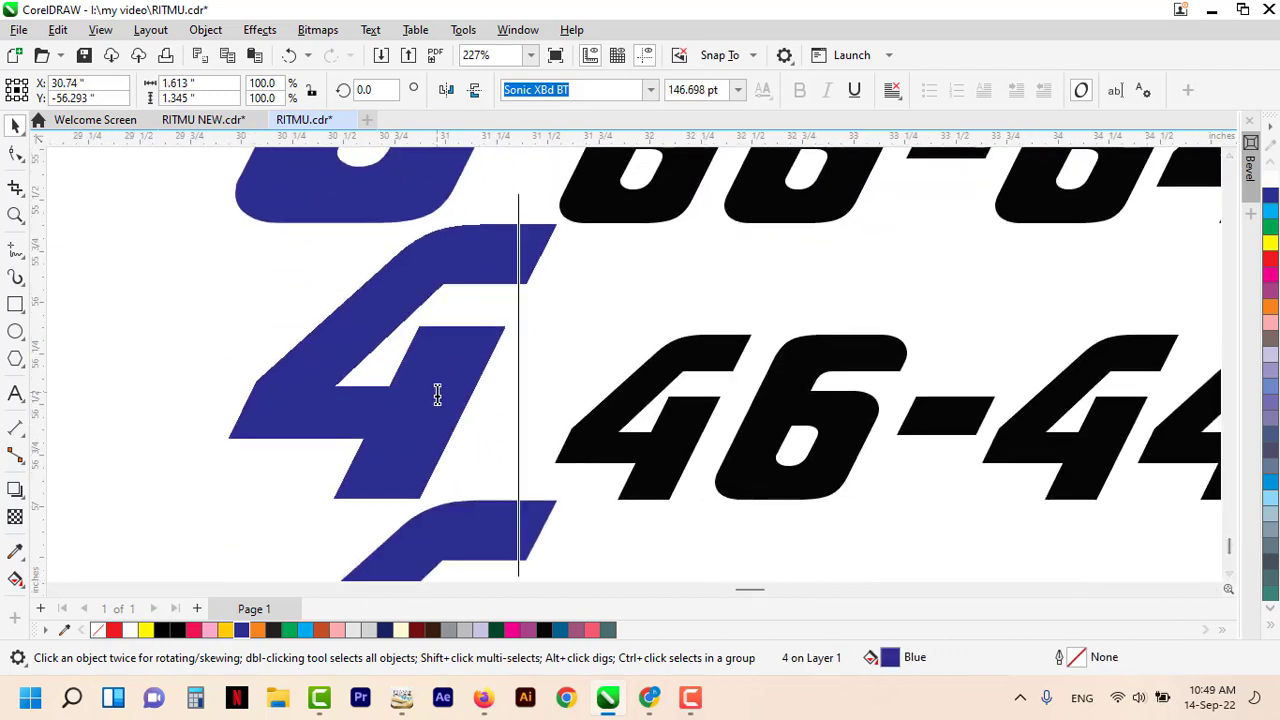
double_click(437, 395)
text(2)
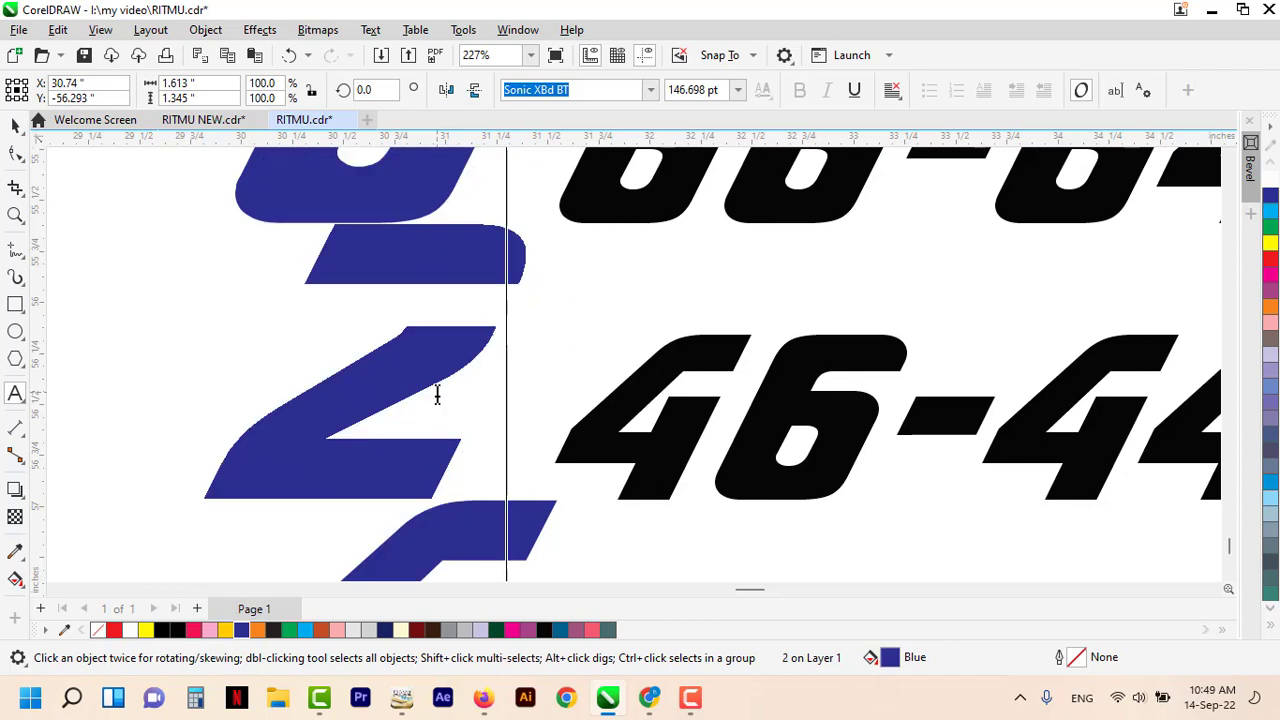
click(633, 447)
key(ctrl+a)
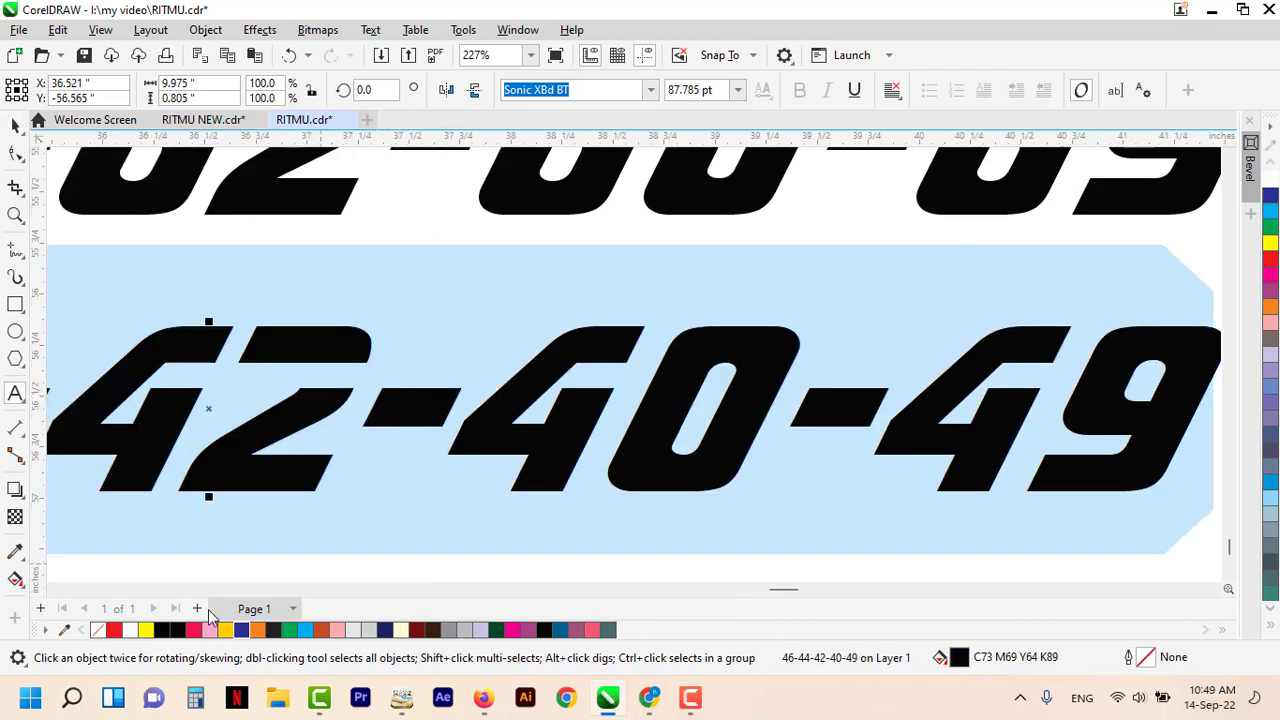
scroll(109, 585, left, 5)
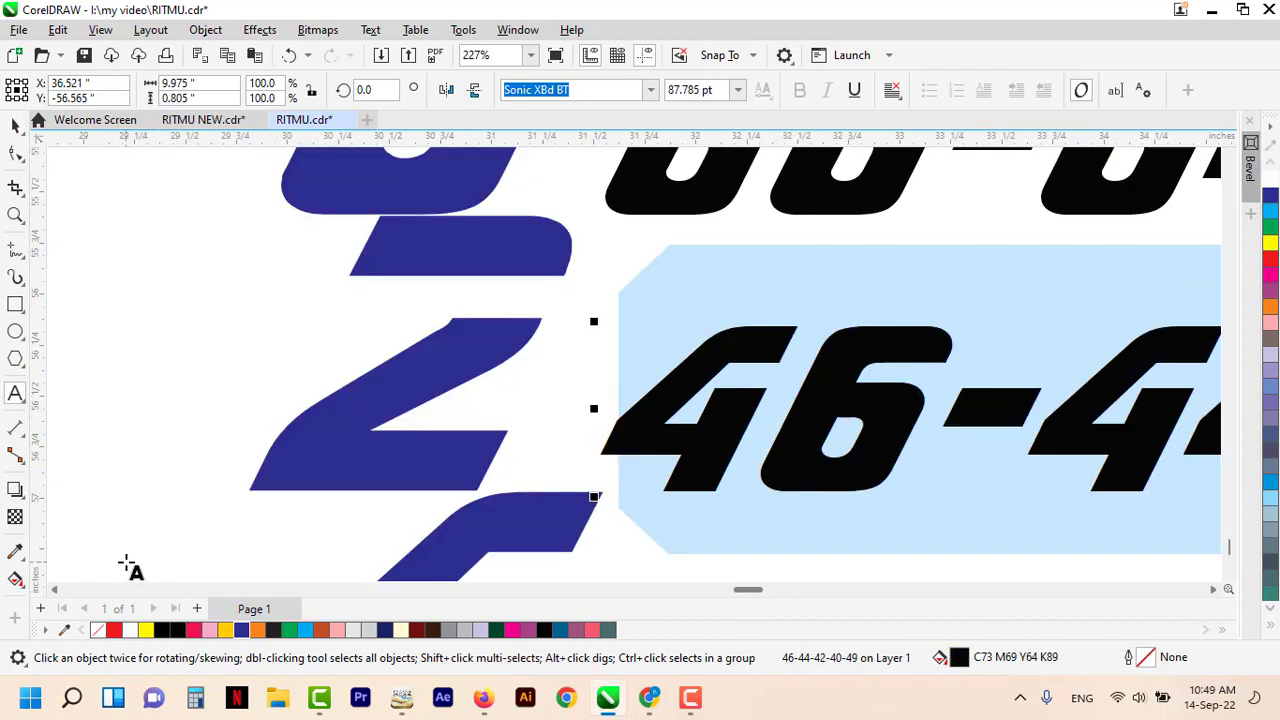
text(24-2)
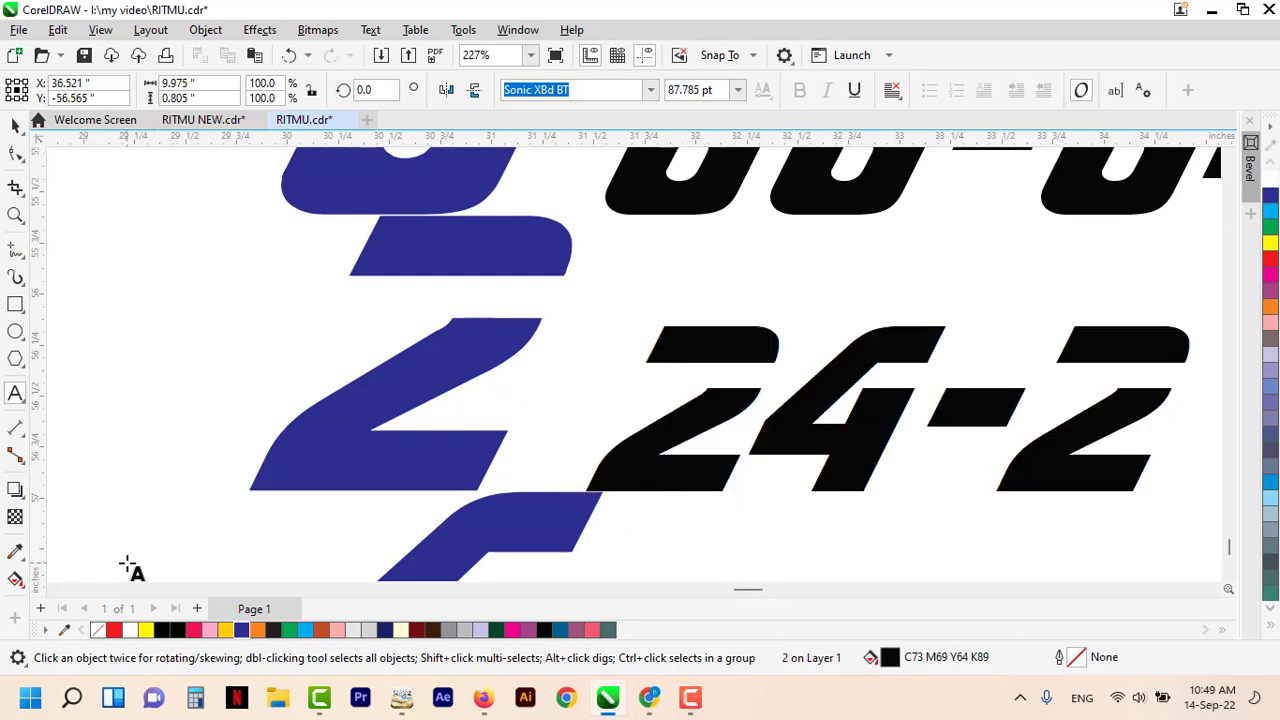
text(6-22-20-)
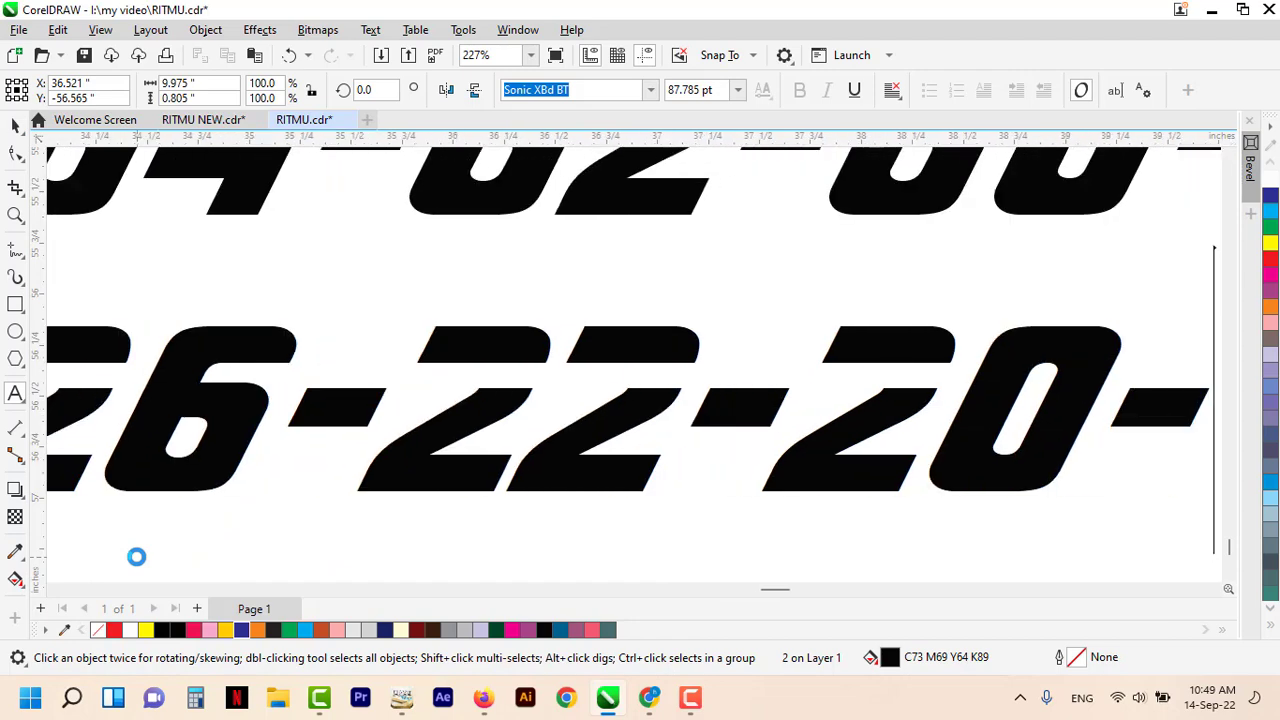
text(29)
key(ctrl+space)
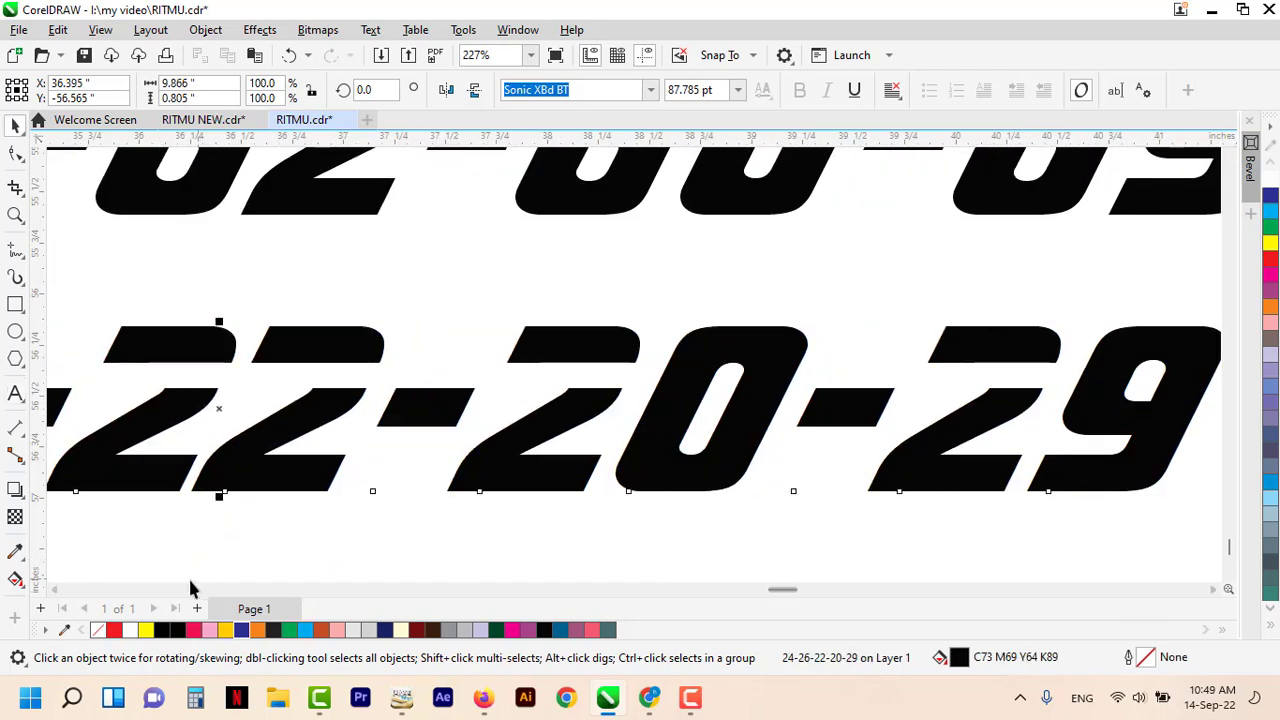
scroll(190, 588, left, 10)
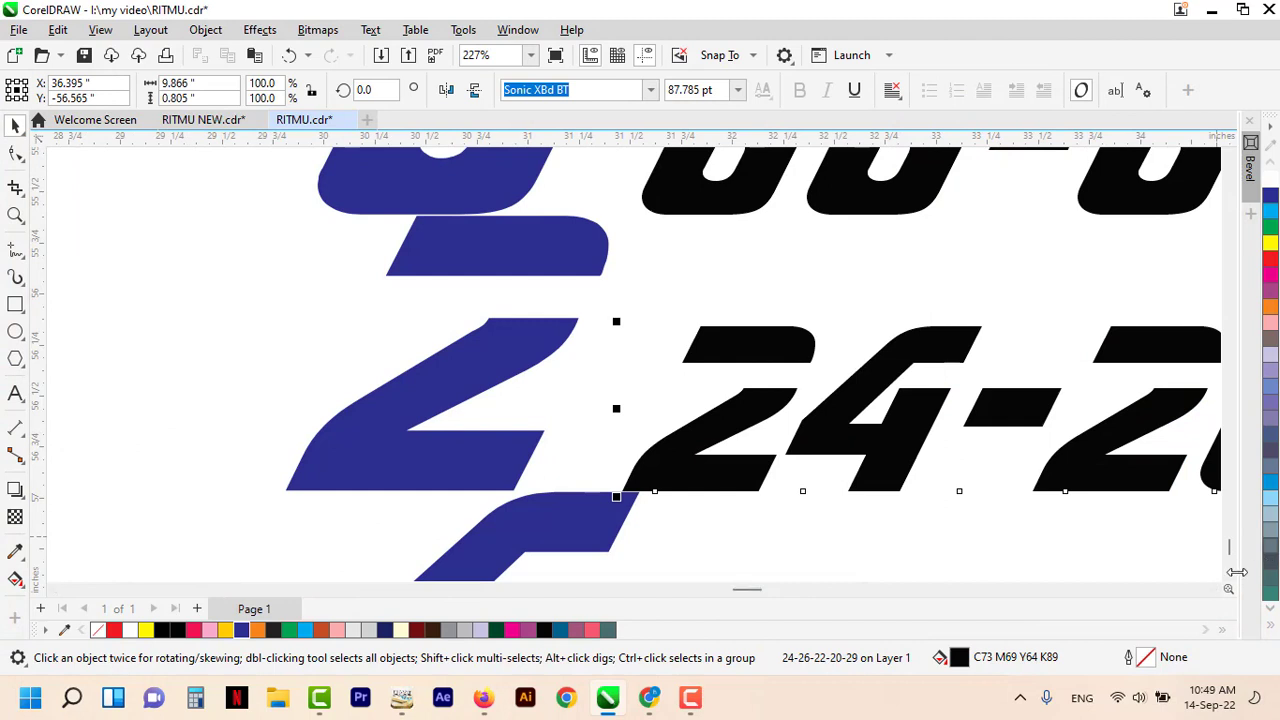
Step: Change the large blue digit in the fourth row to 0
scroll(1234, 571, down, 5)
click(528, 362)
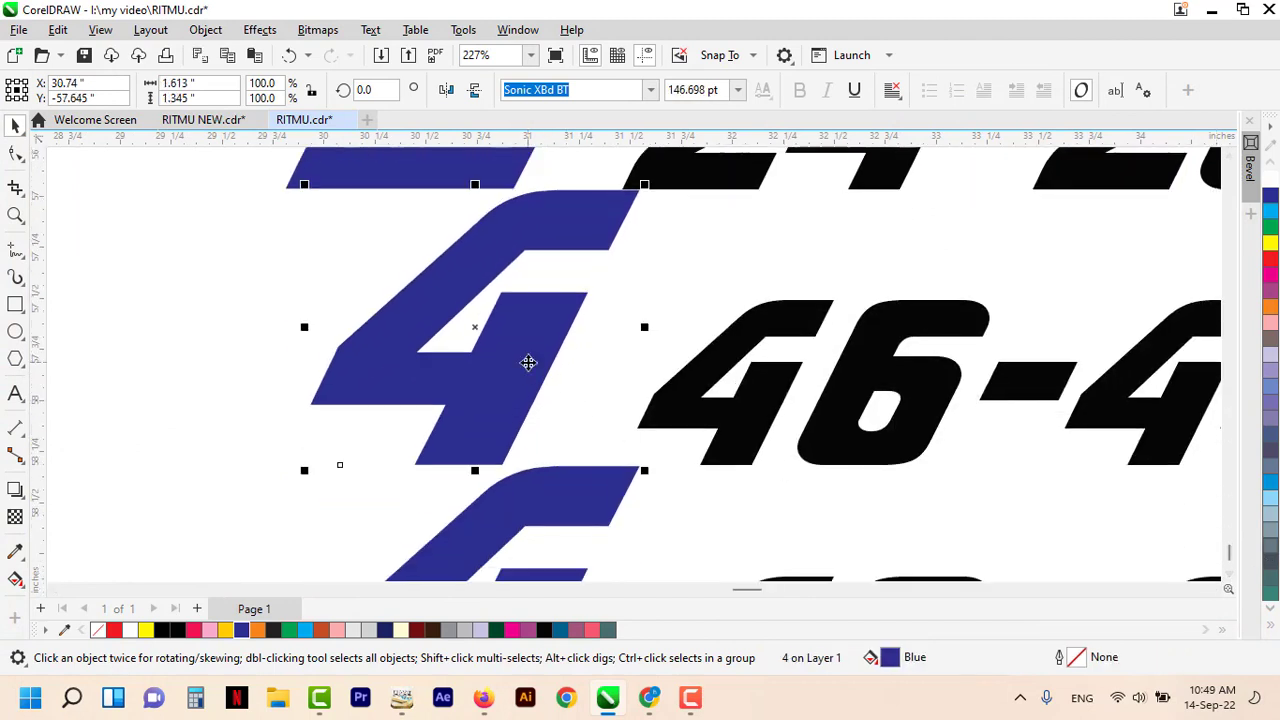
double_click(528, 362)
text(0)
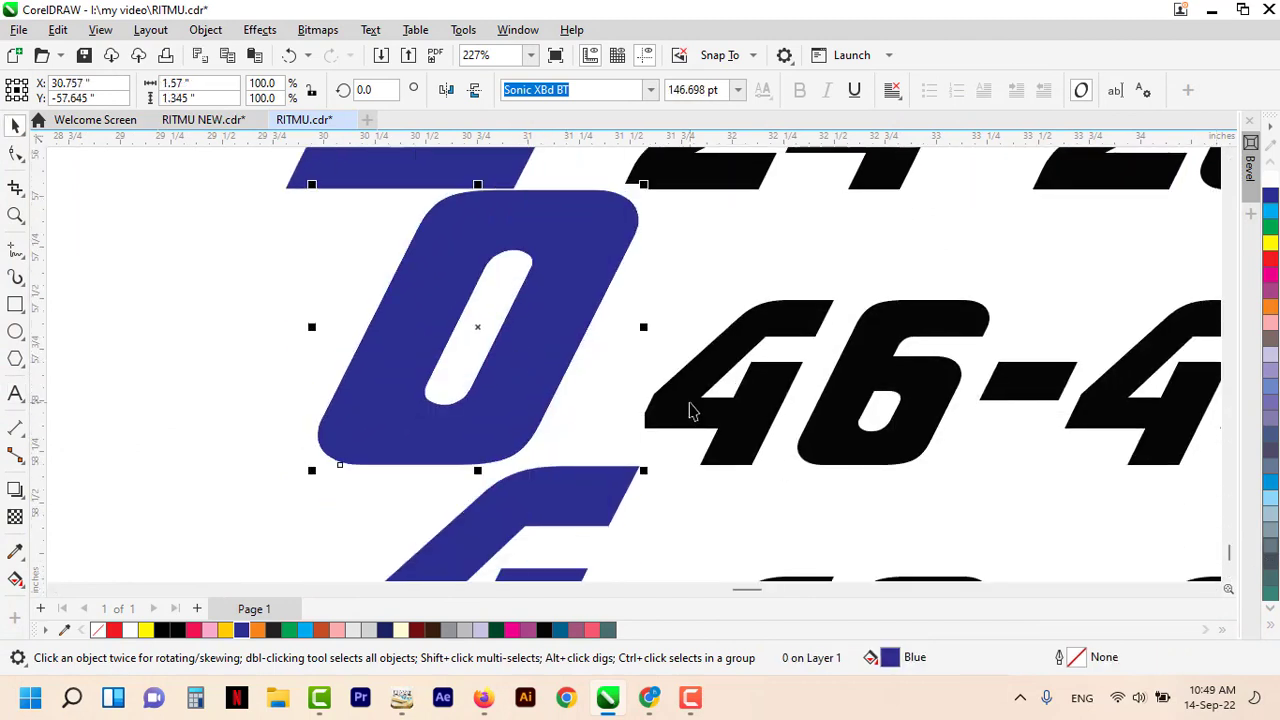
click(689, 406)
key(ctrl+a)
scroll(308, 598, left, 4)
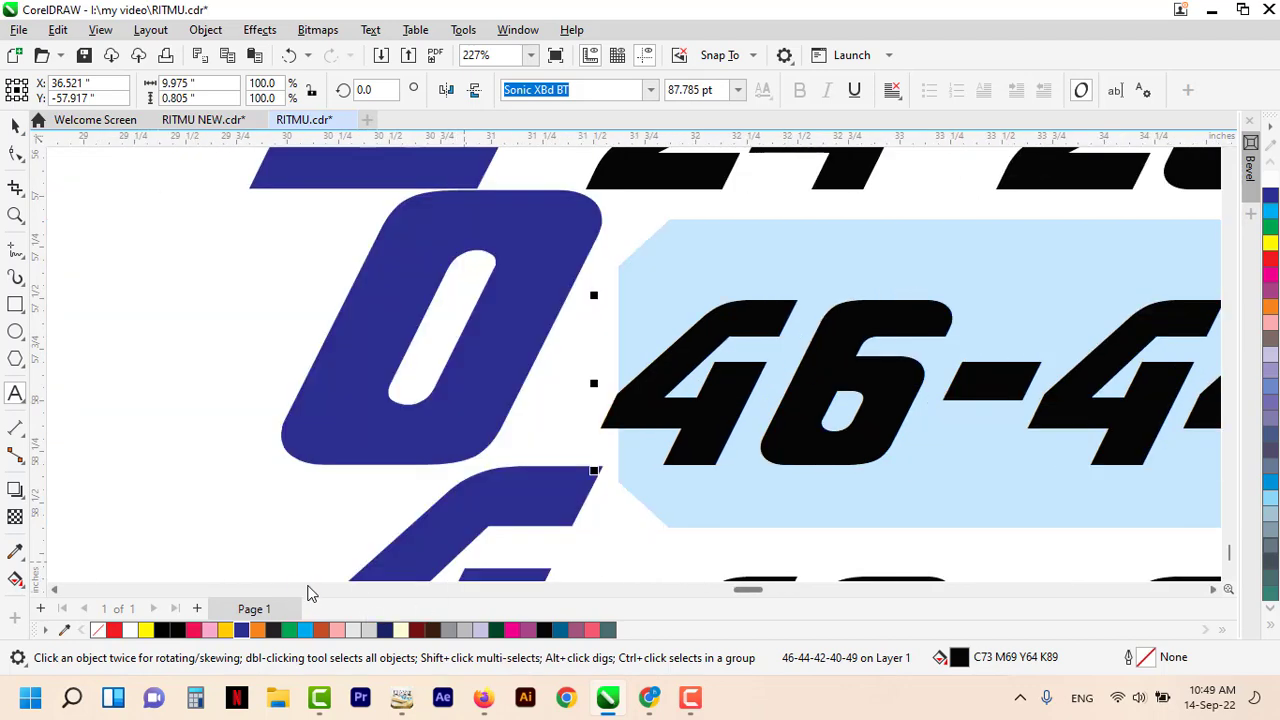
text(09-)
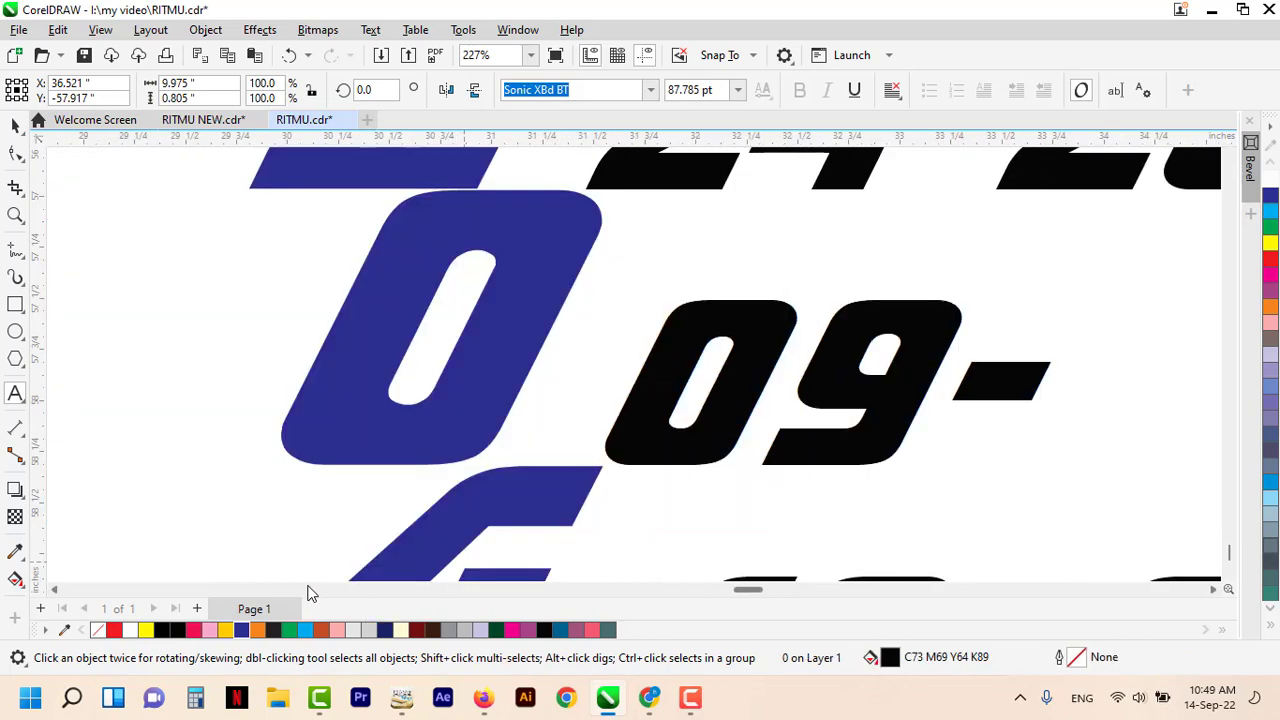
text(00-0)
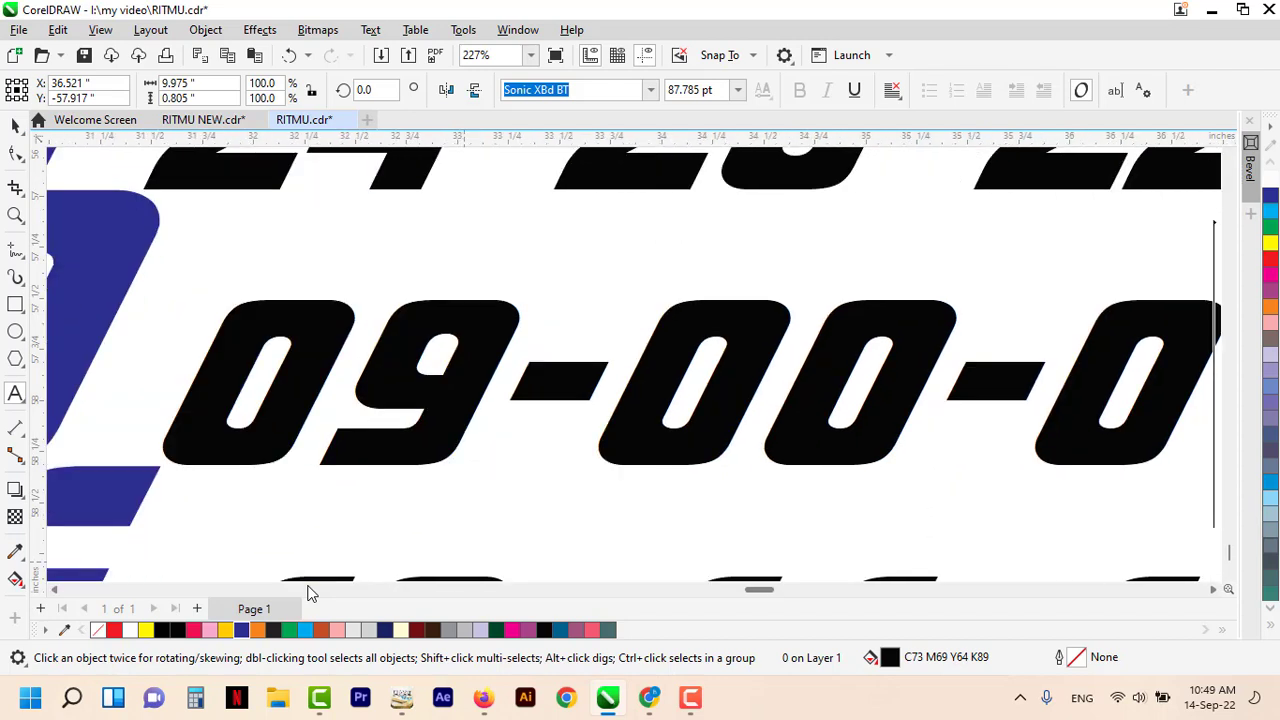
text(2-06-)
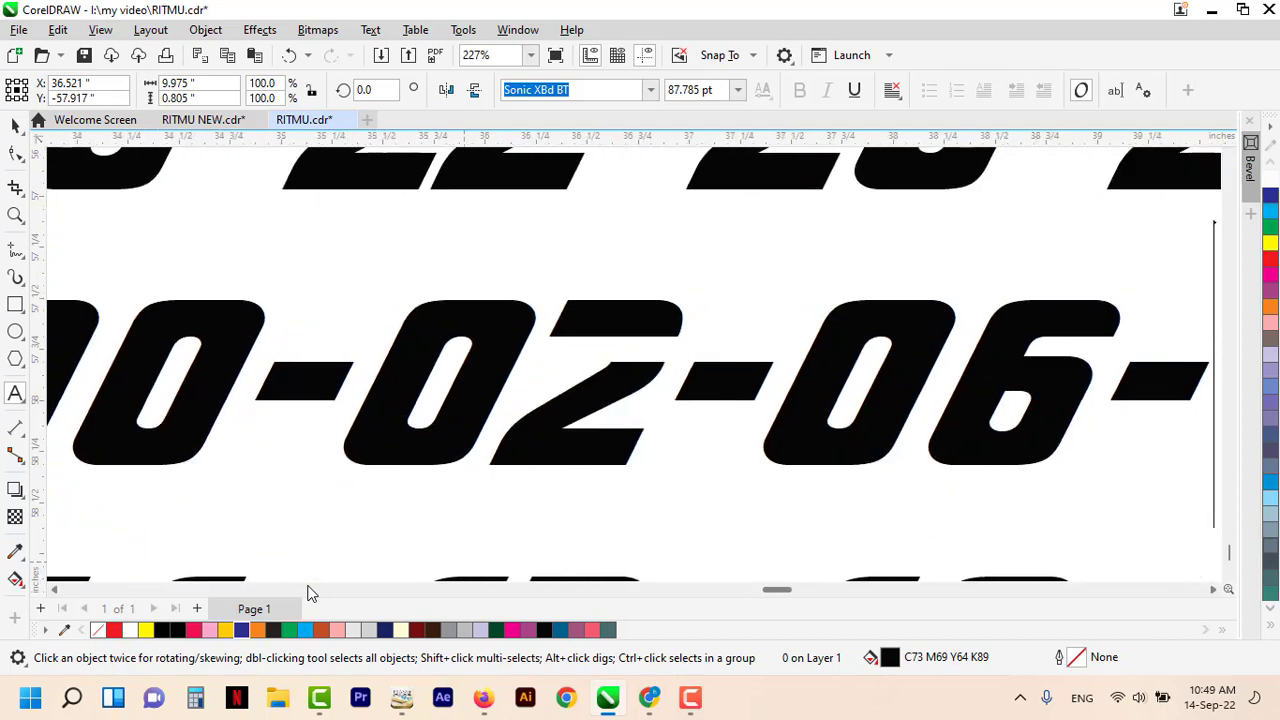
text(0)
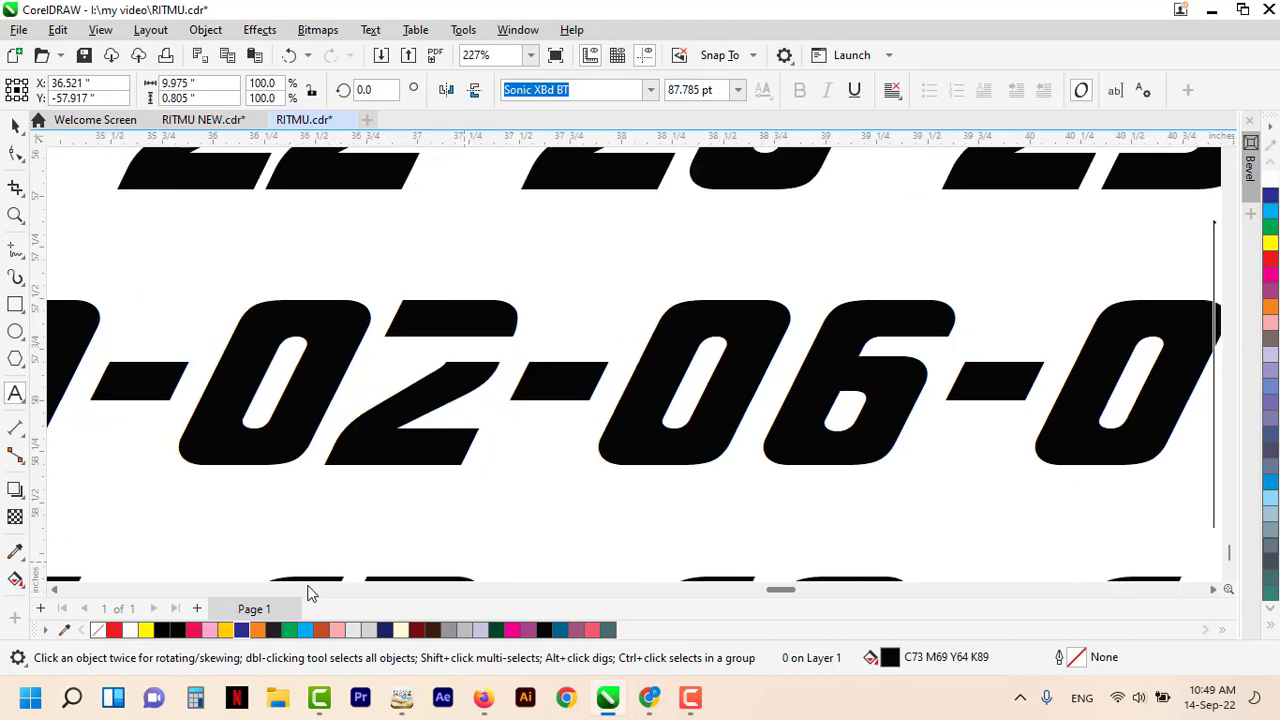
text(4)
key(ctrl+space)
Step: Change the large blue digit in the fifth row to 9
scroll(235, 593, left, 3)
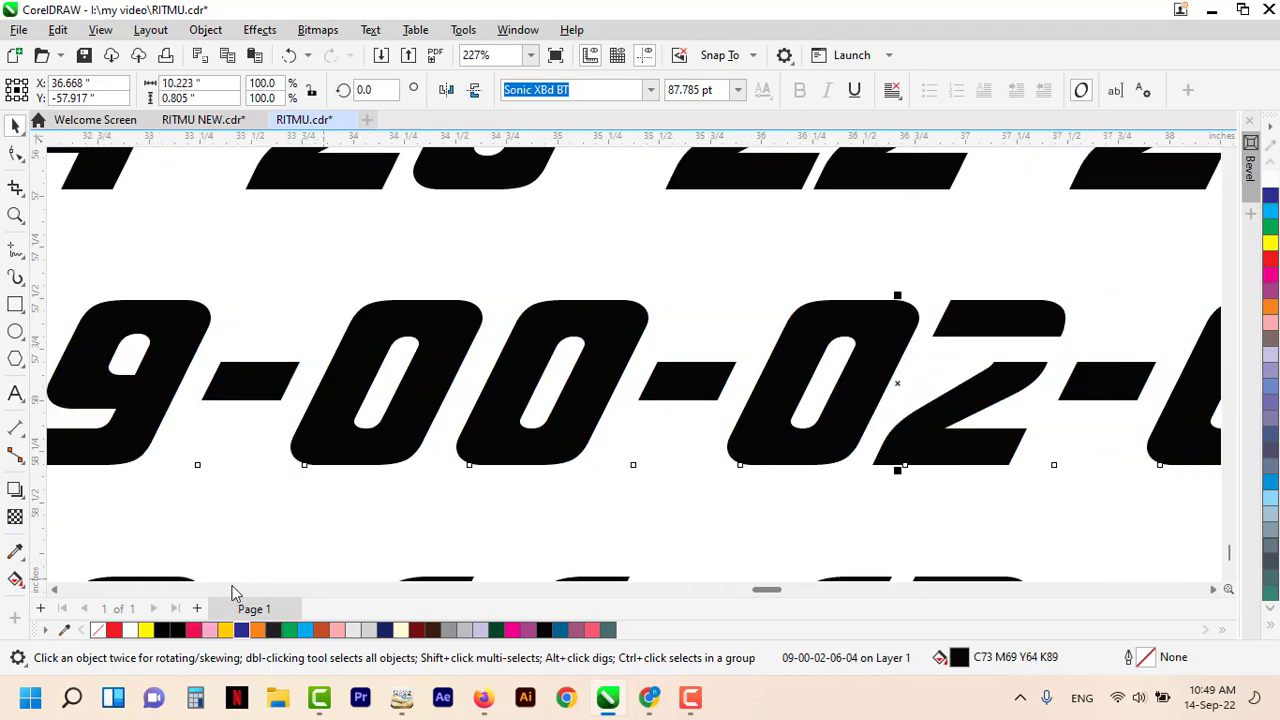
scroll(235, 593, left, 3)
scroll(1225, 574, down, 5)
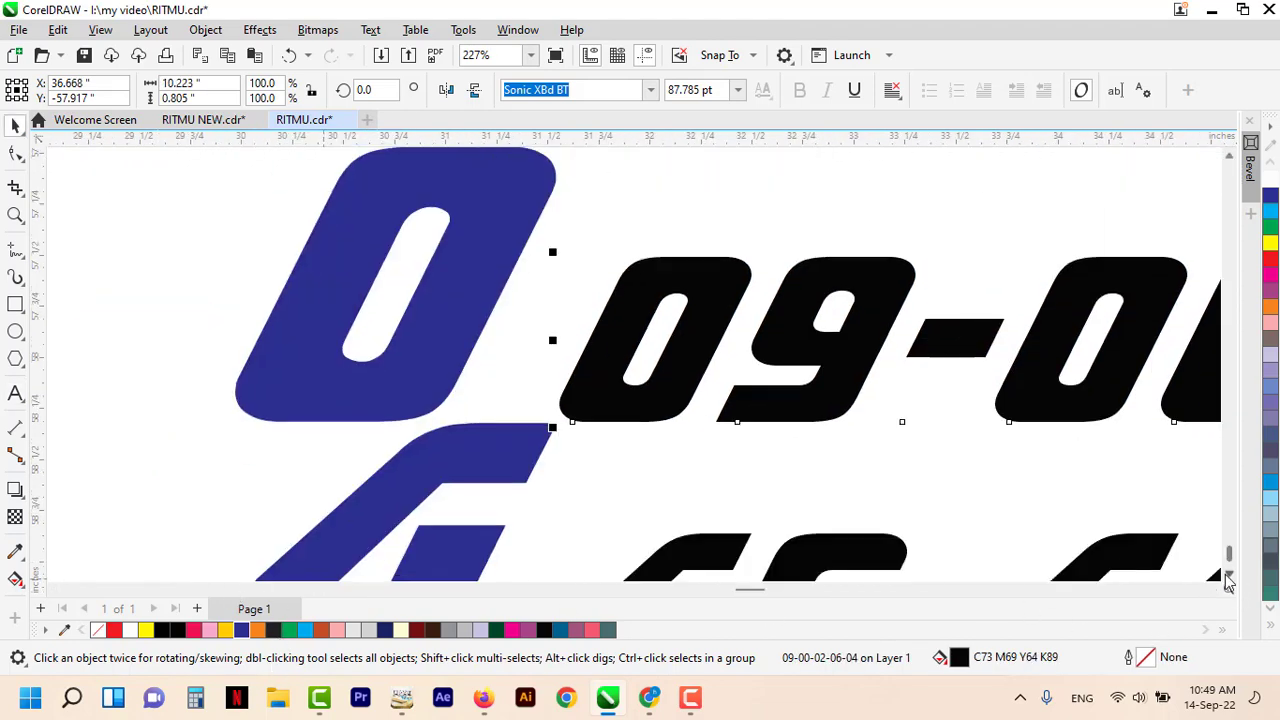
double_click(434, 401)
double_click(434, 401)
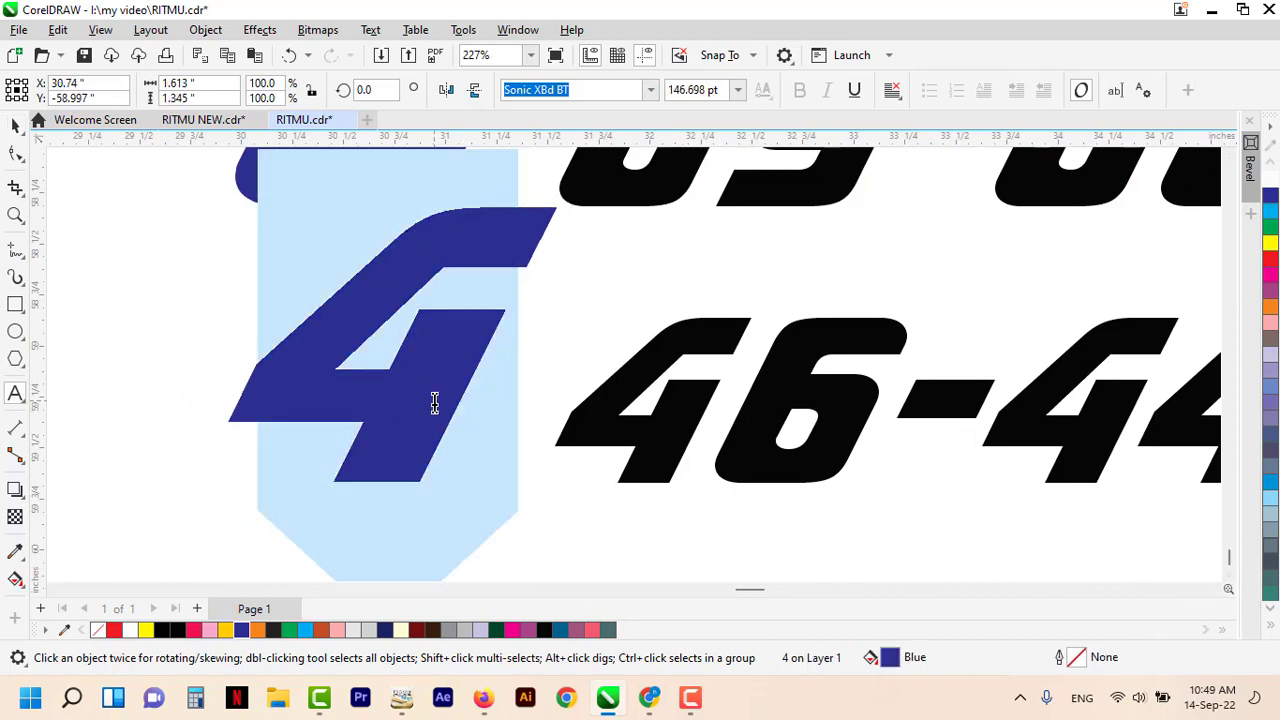
text(9)
click(605, 421)
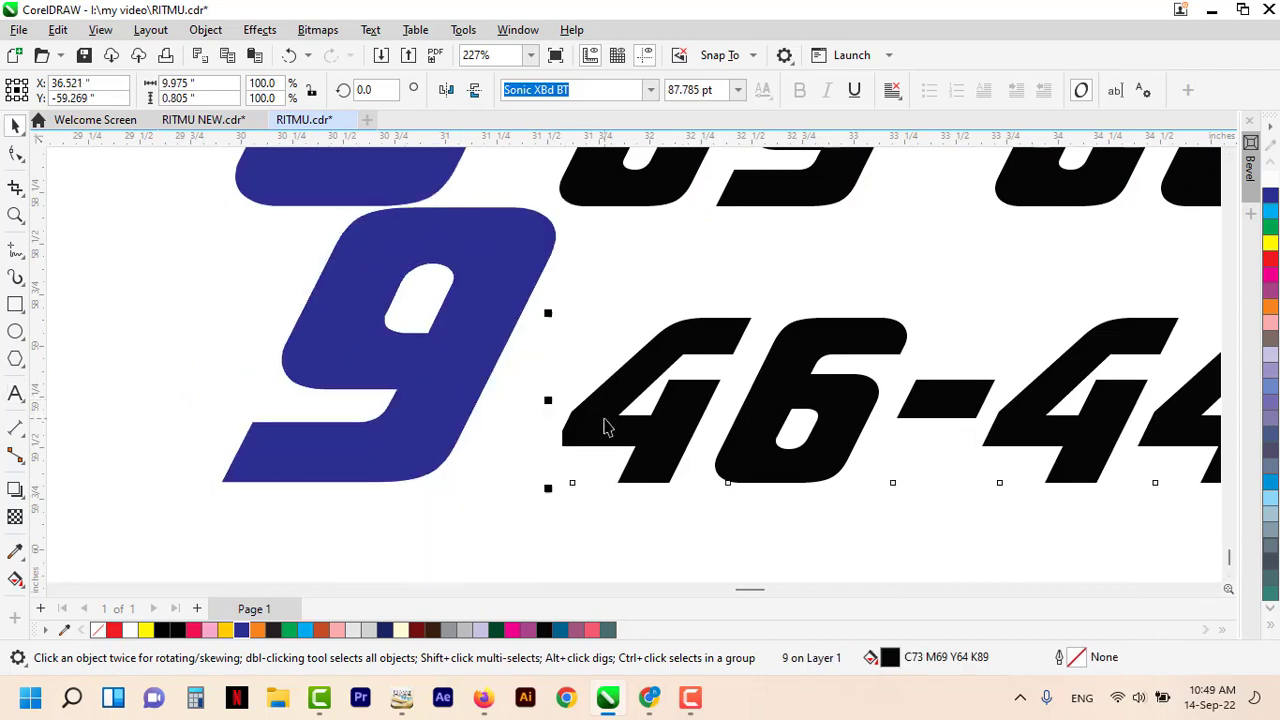
key(shift+End)
scroll(286, 589, left, 2)
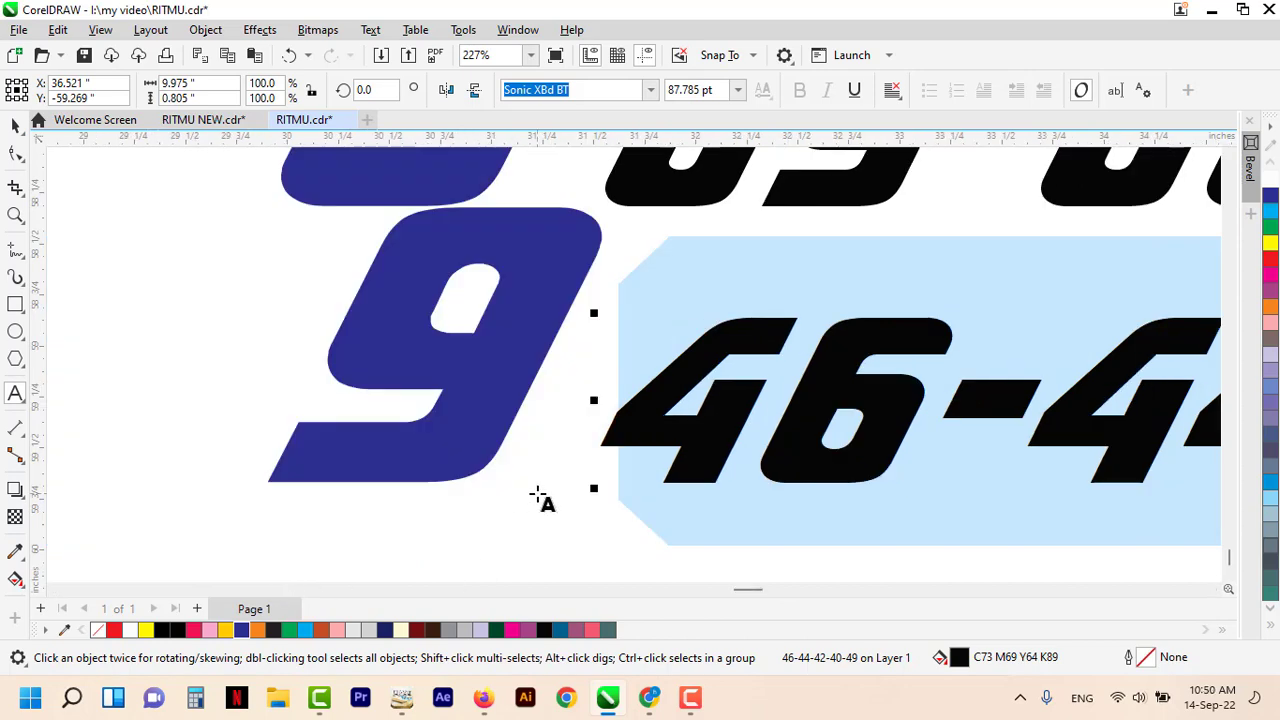
text(99-92)
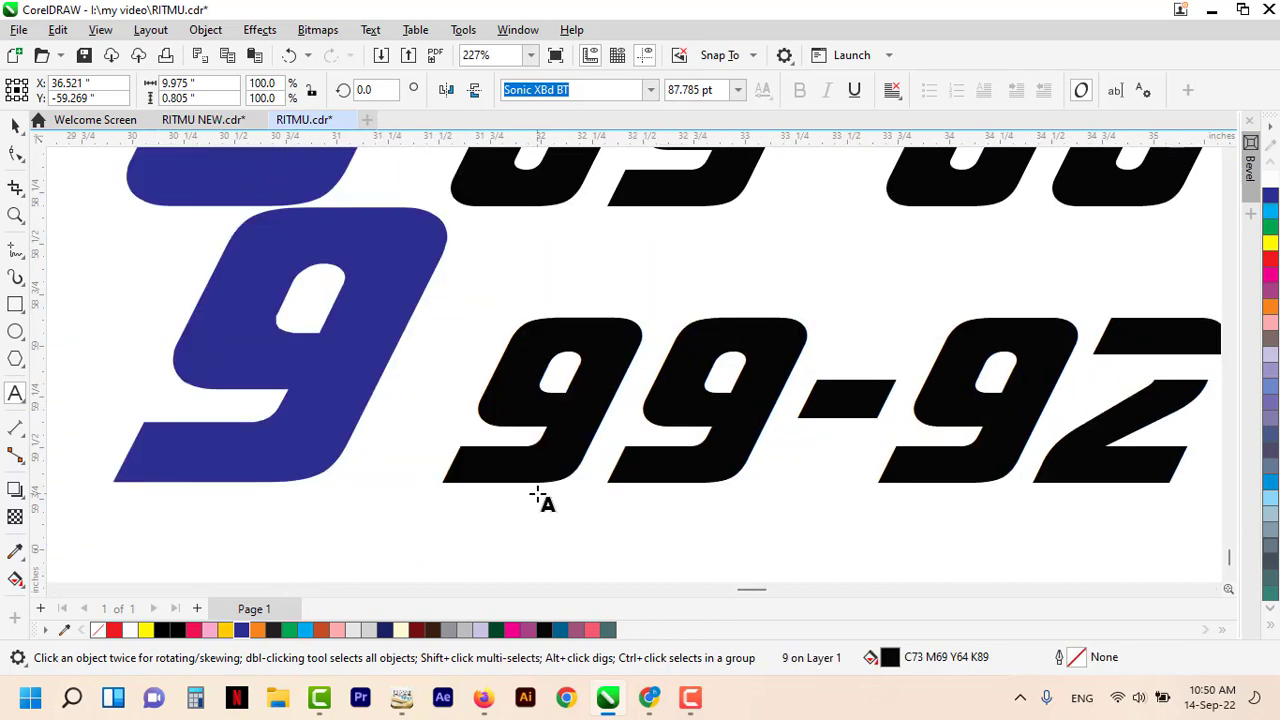
key(BackSpace)
text(0-)
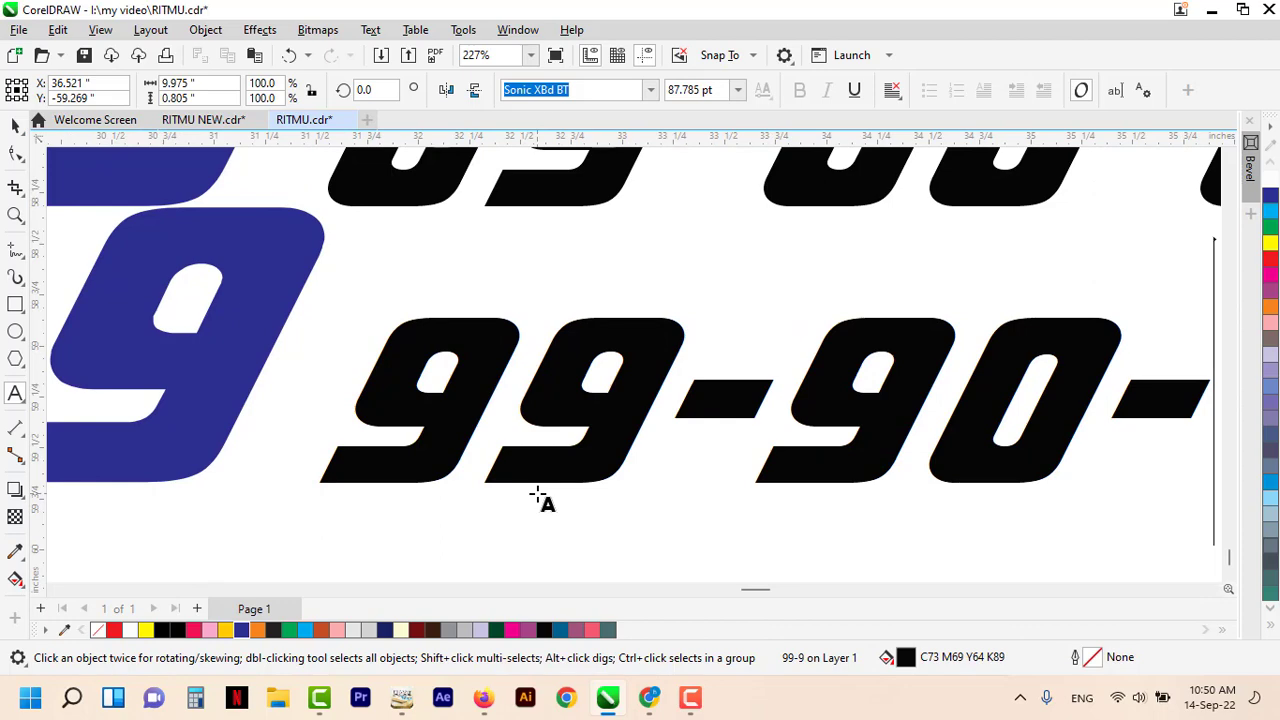
text(92-)
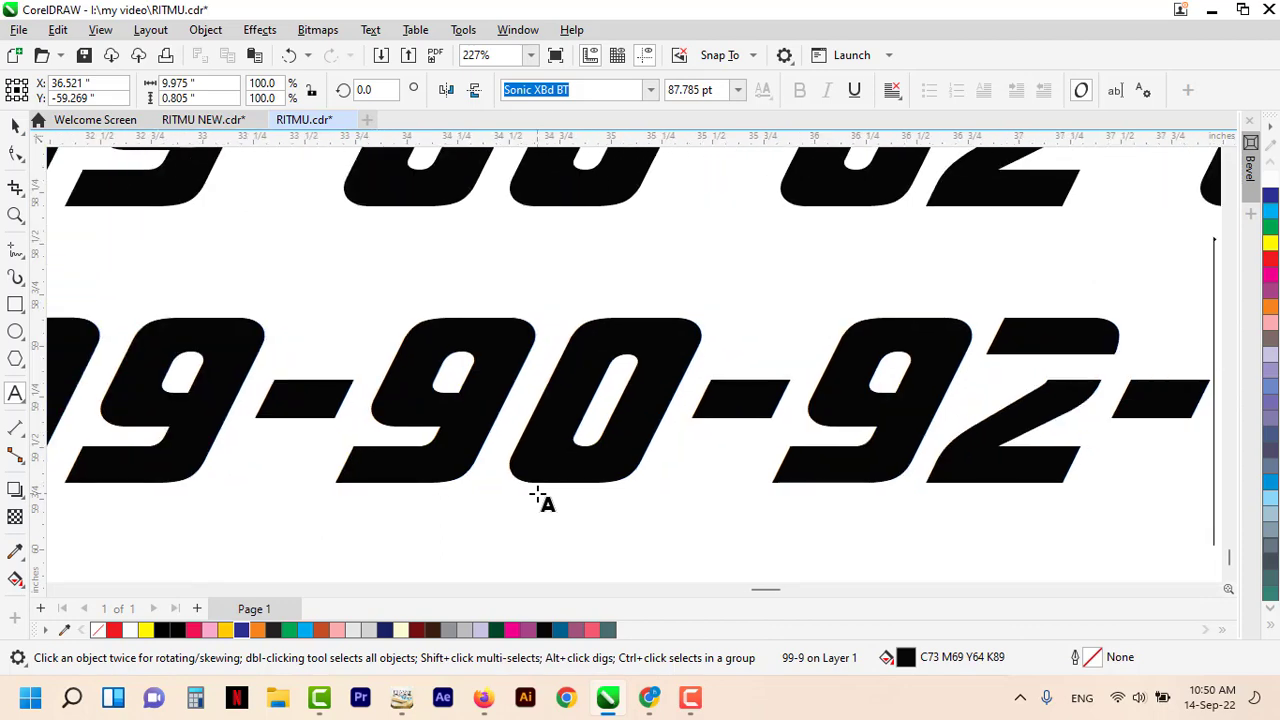
text(96-)
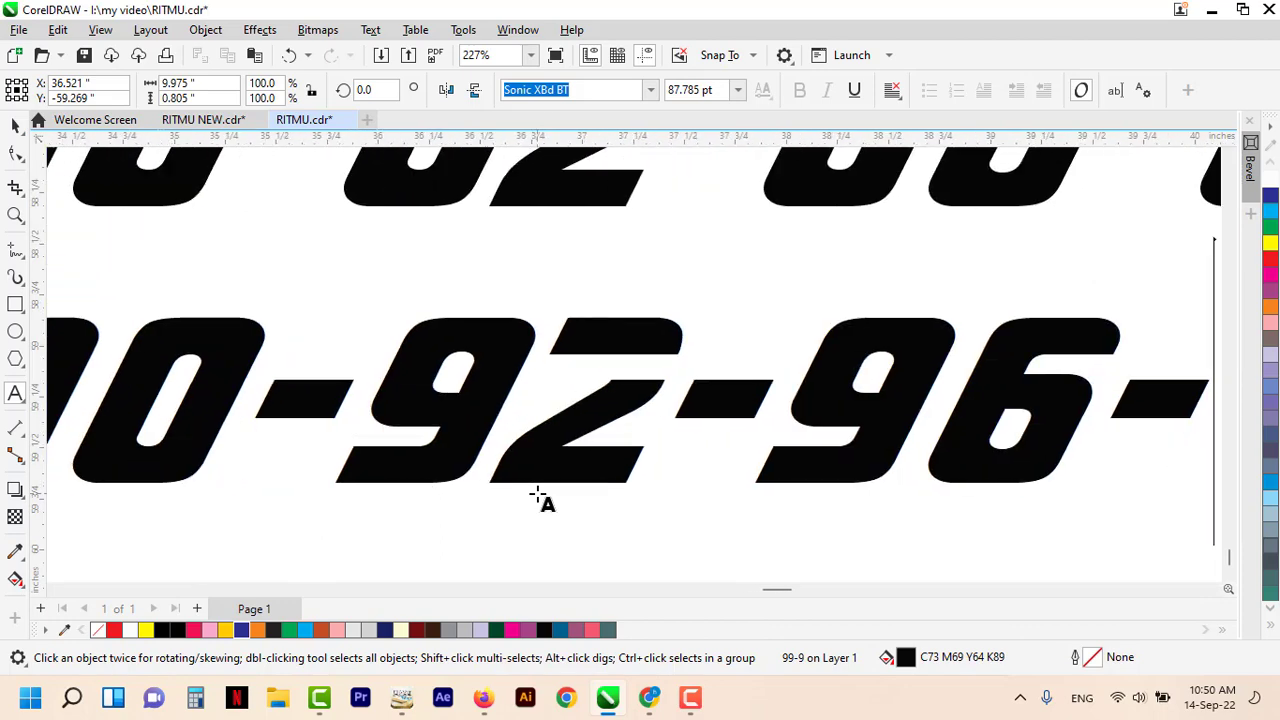
text(94)
key(ctrl+space)
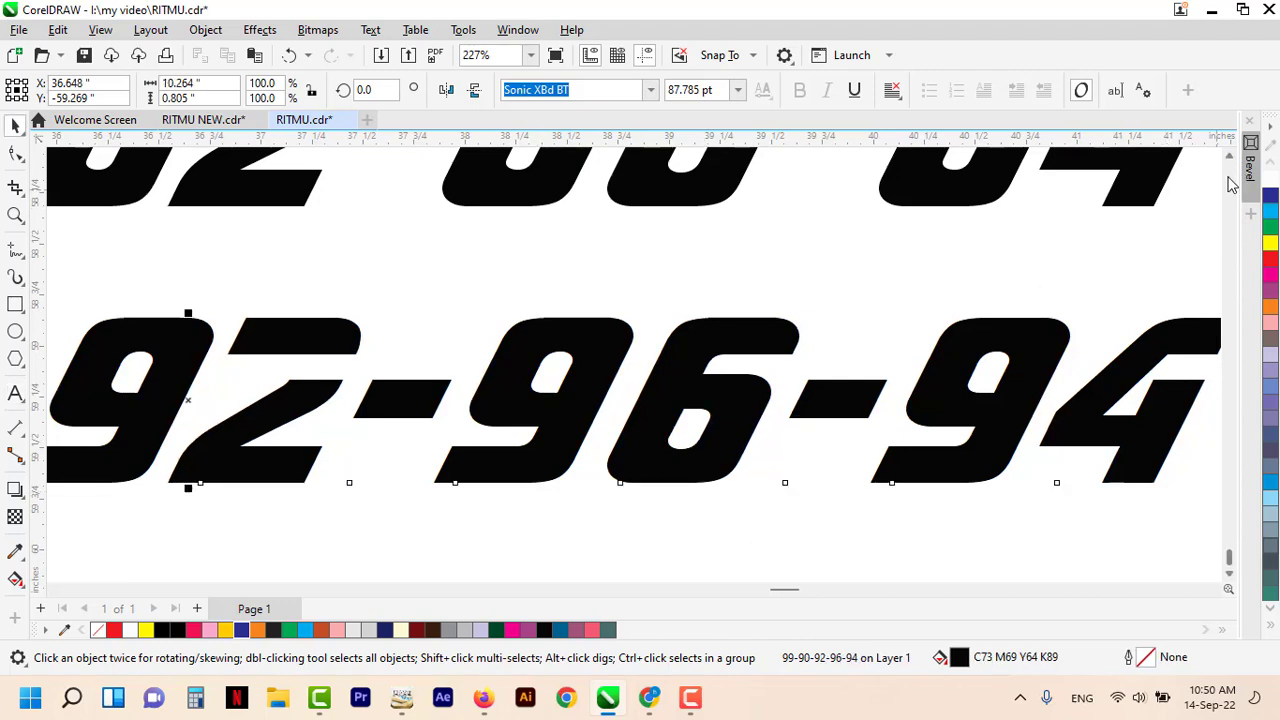
Step: Draw a rectangle about 1.85 by 1.24 inches around the number 44 in the first row
scroll(1230, 184, down, 5)
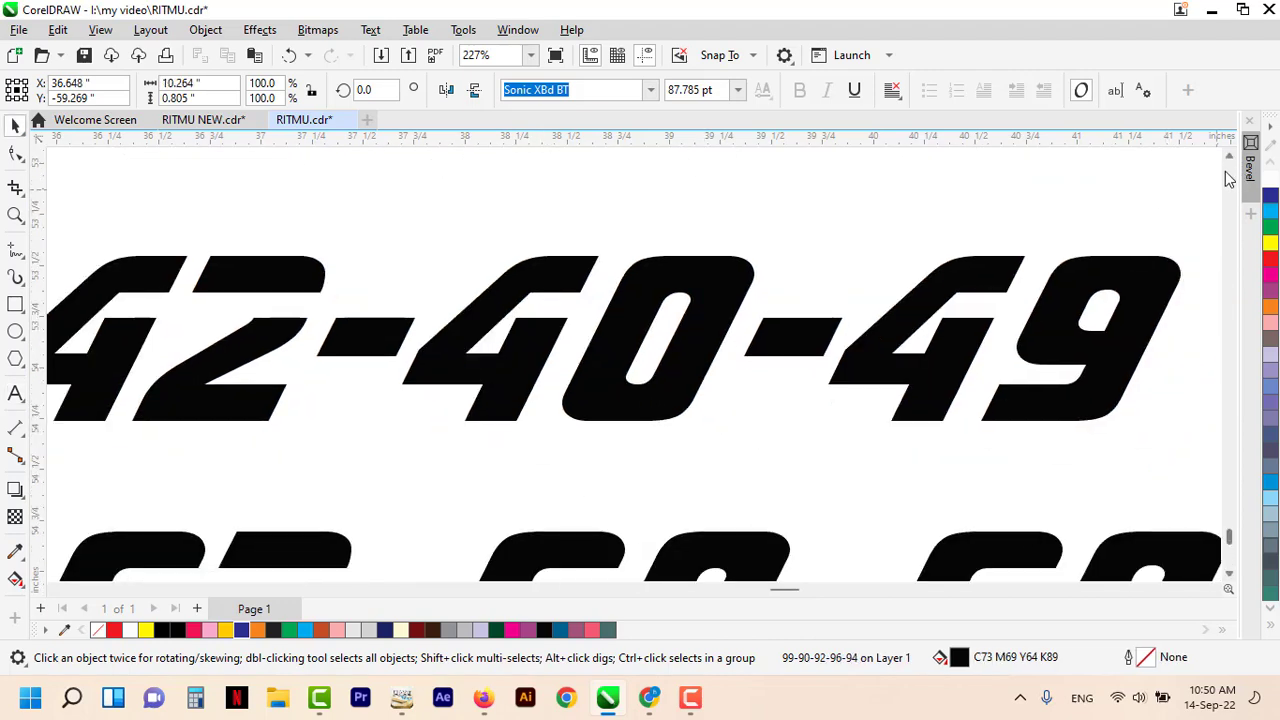
click(531, 204)
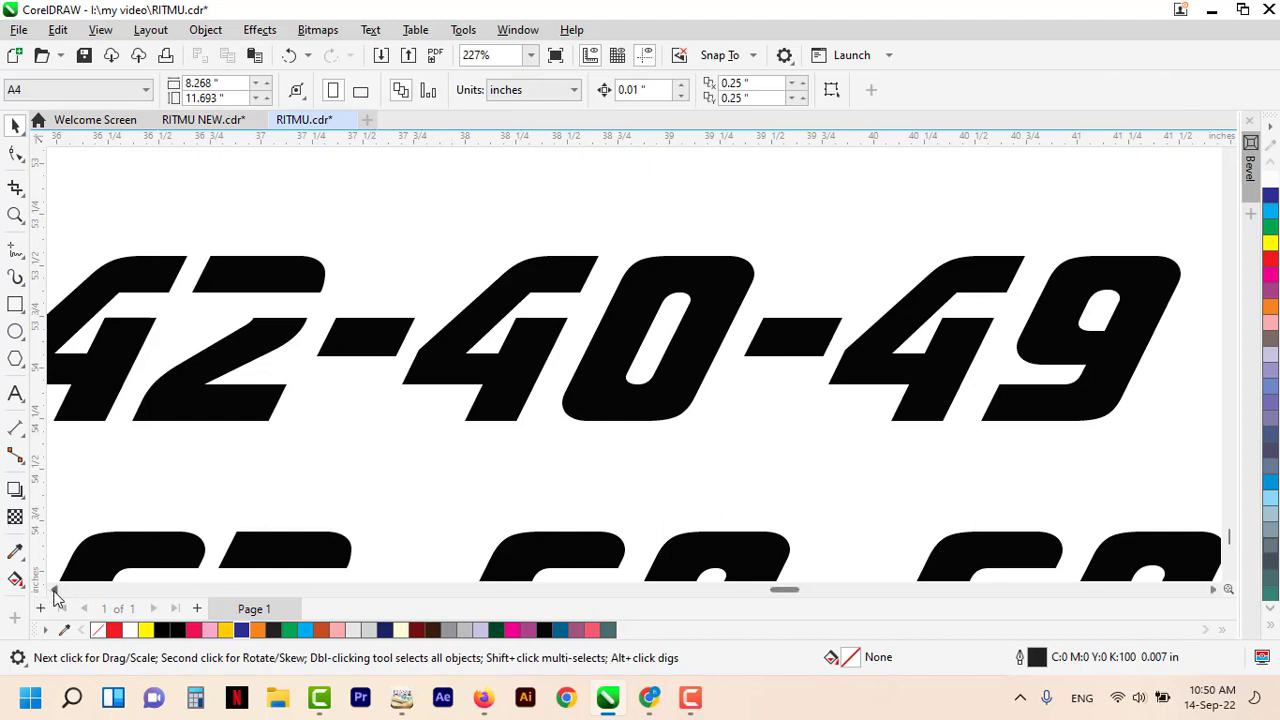
click(55, 591)
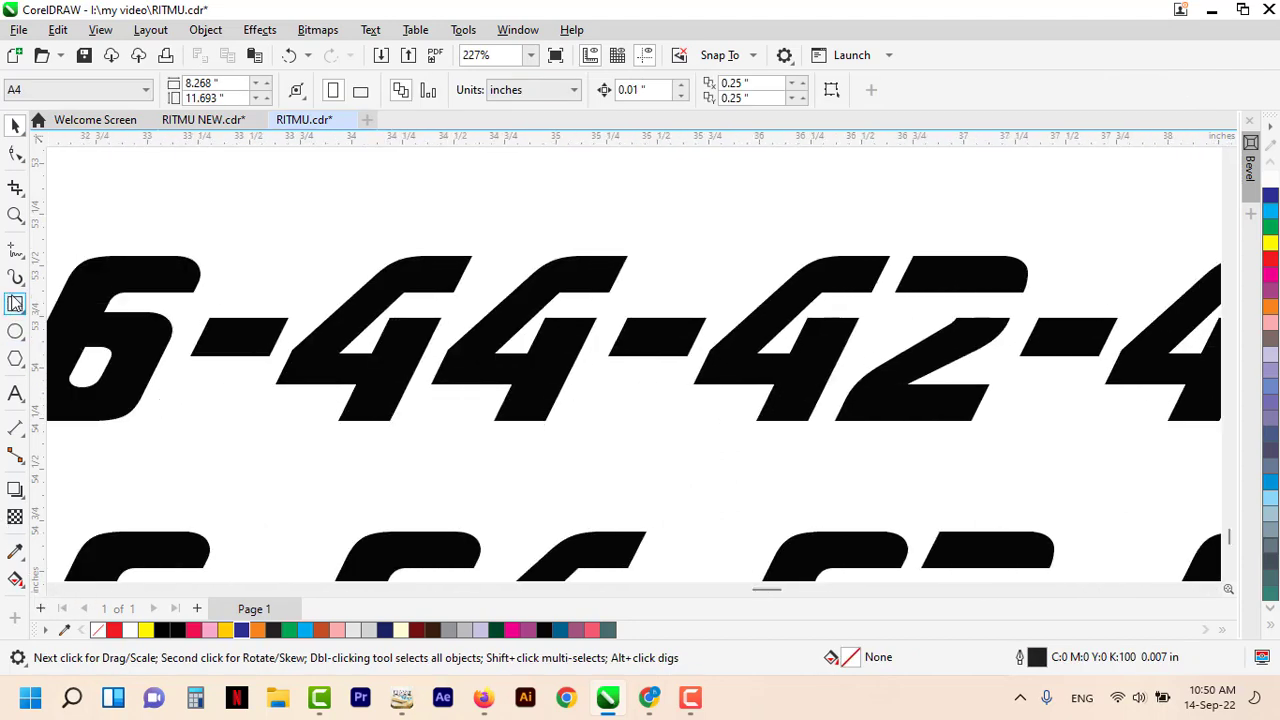
click(15, 303)
drag(266, 203, 643, 457)
key(space)
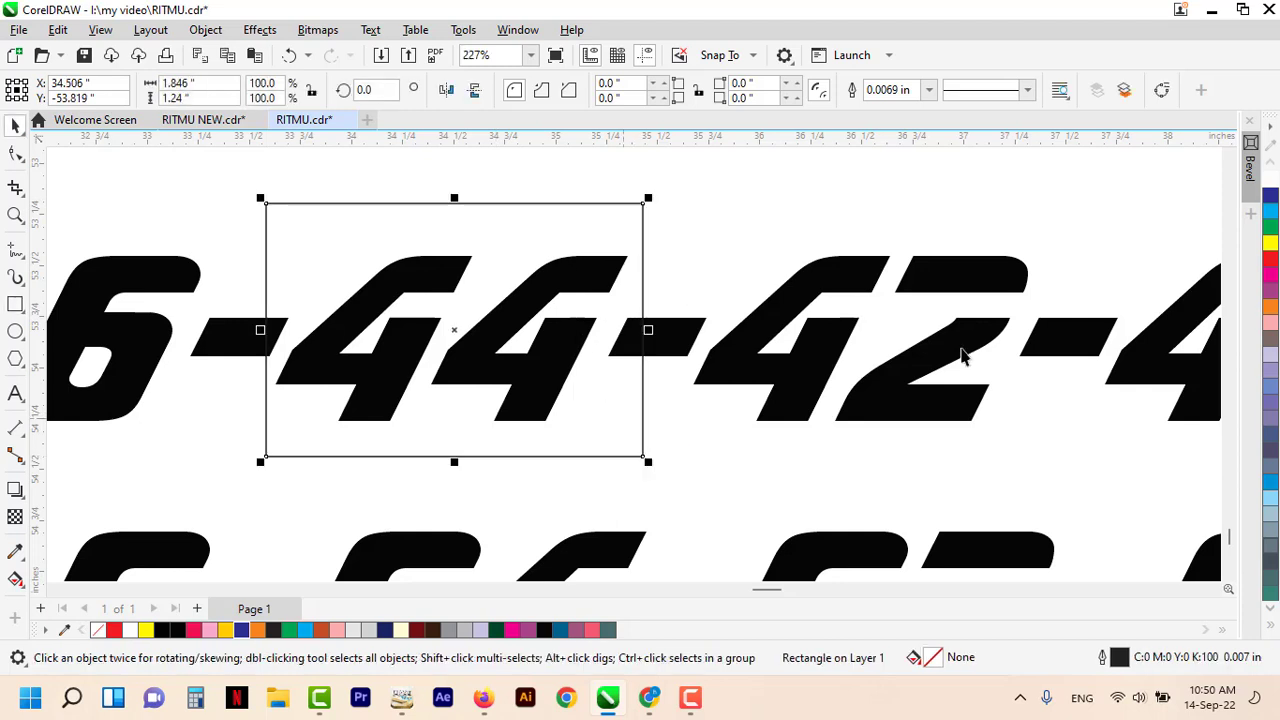
Step: Place the rectangle behind the number 44 with an Ice Blue fill and a white outline
click(1270, 505)
key(shift+Page_Down)
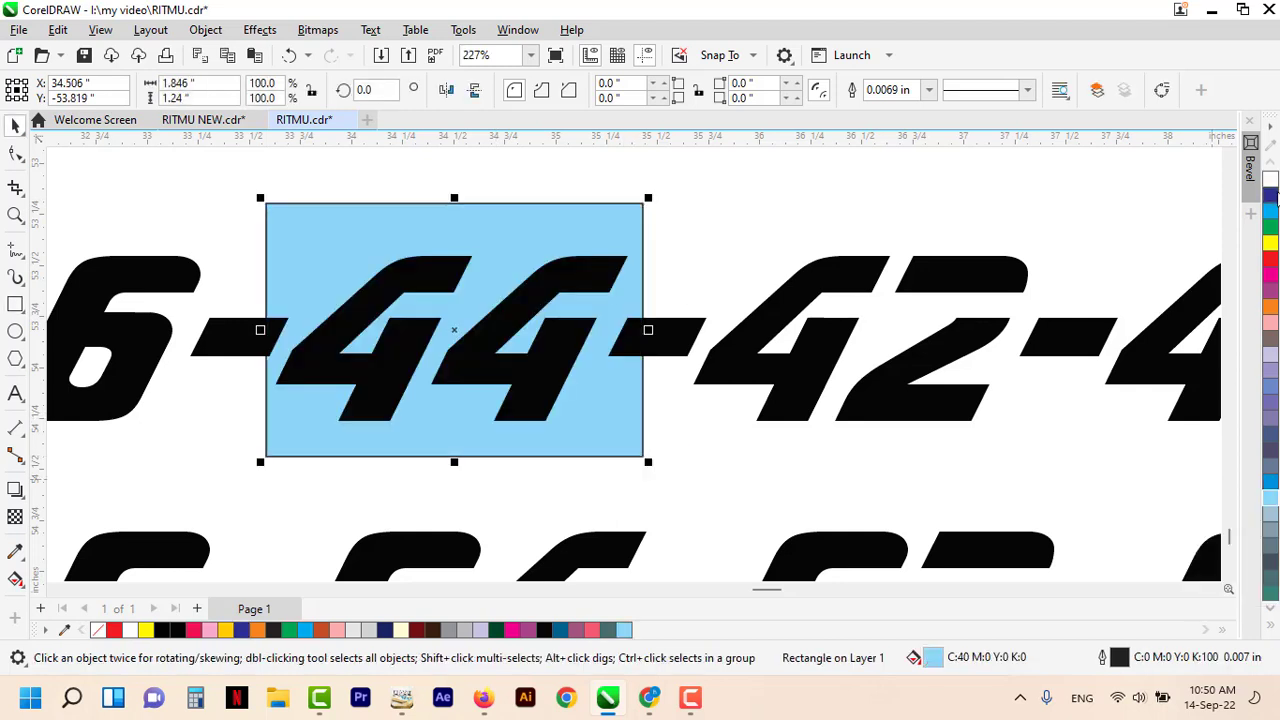
right_click(1270, 180)
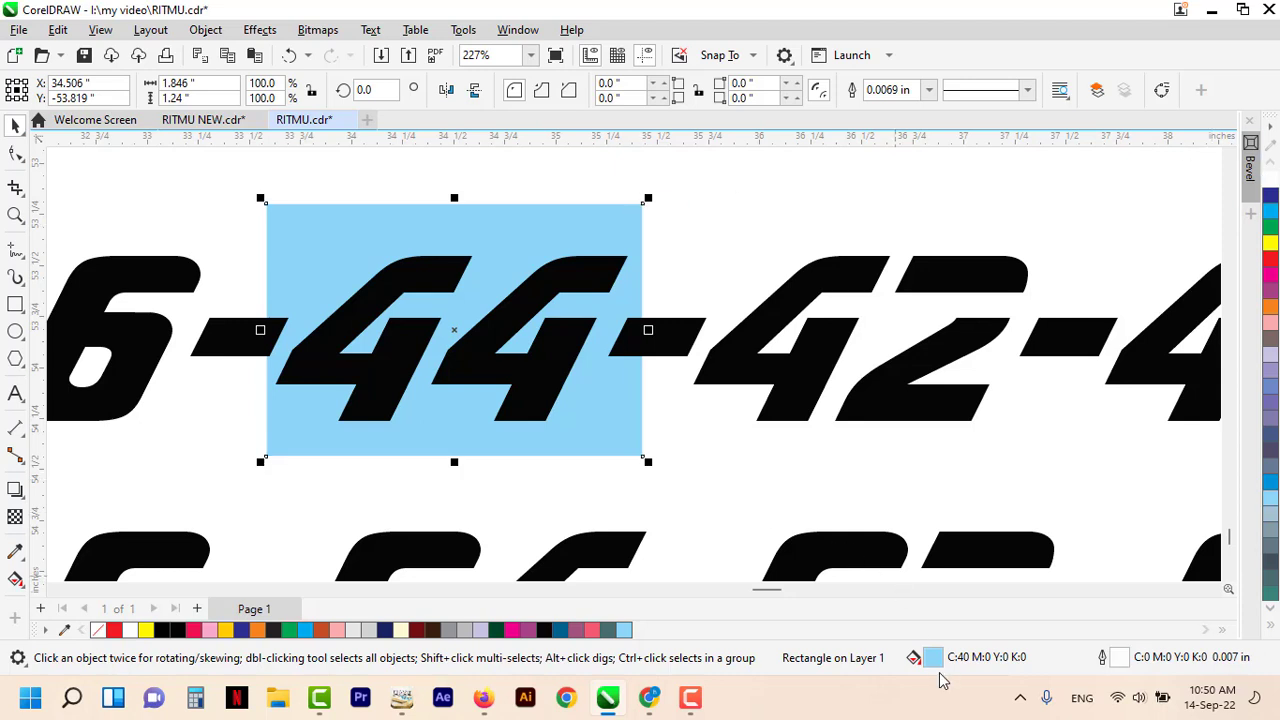
Step: Apply an elliptical fountain fill from light blue edges to a white center to the rectangle behind 44
key(shift+F11)
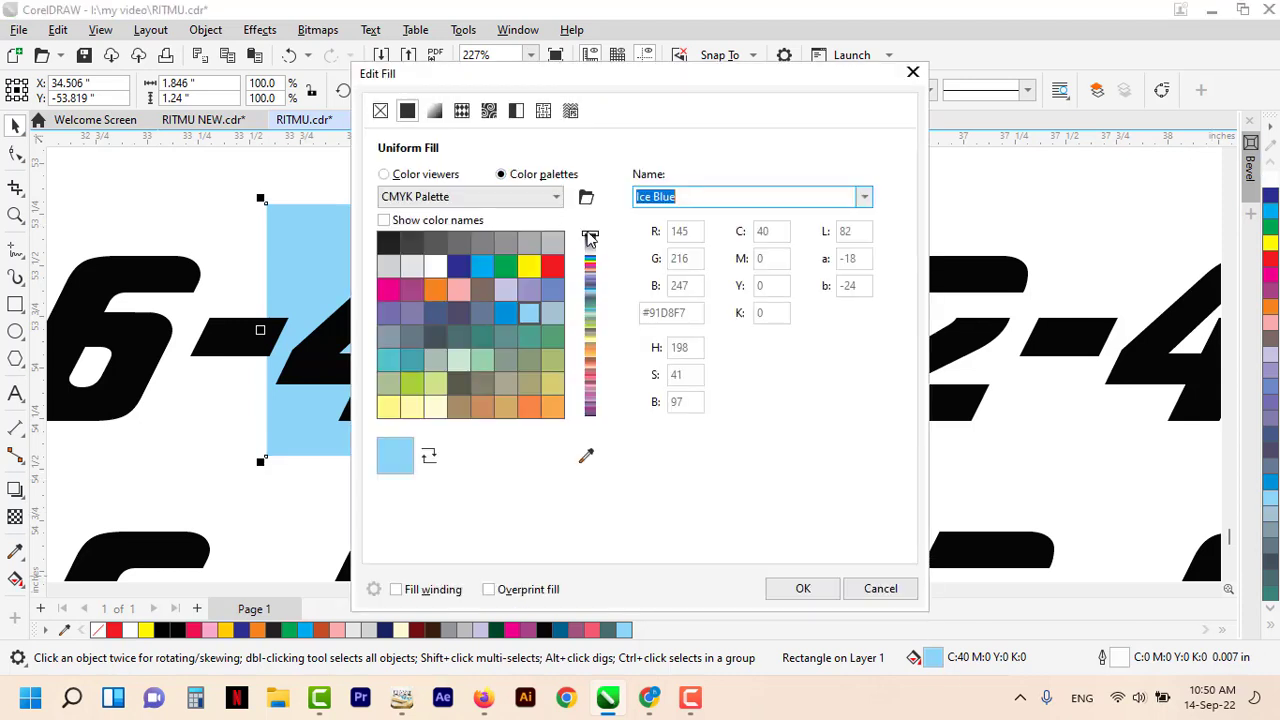
click(433, 110)
click(684, 198)
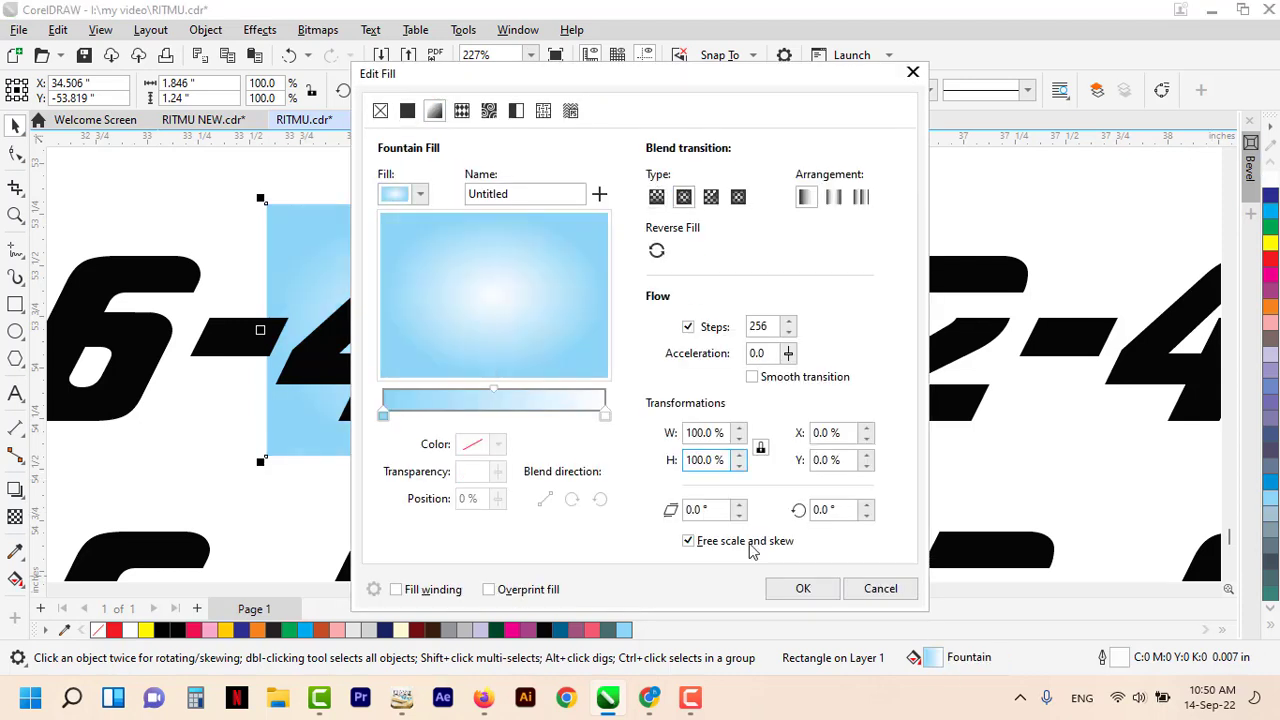
click(803, 588)
Step: Round all corners of the gradient rectangle behind 44 to about 0.289 inches with the Shape tool
click(17, 153)
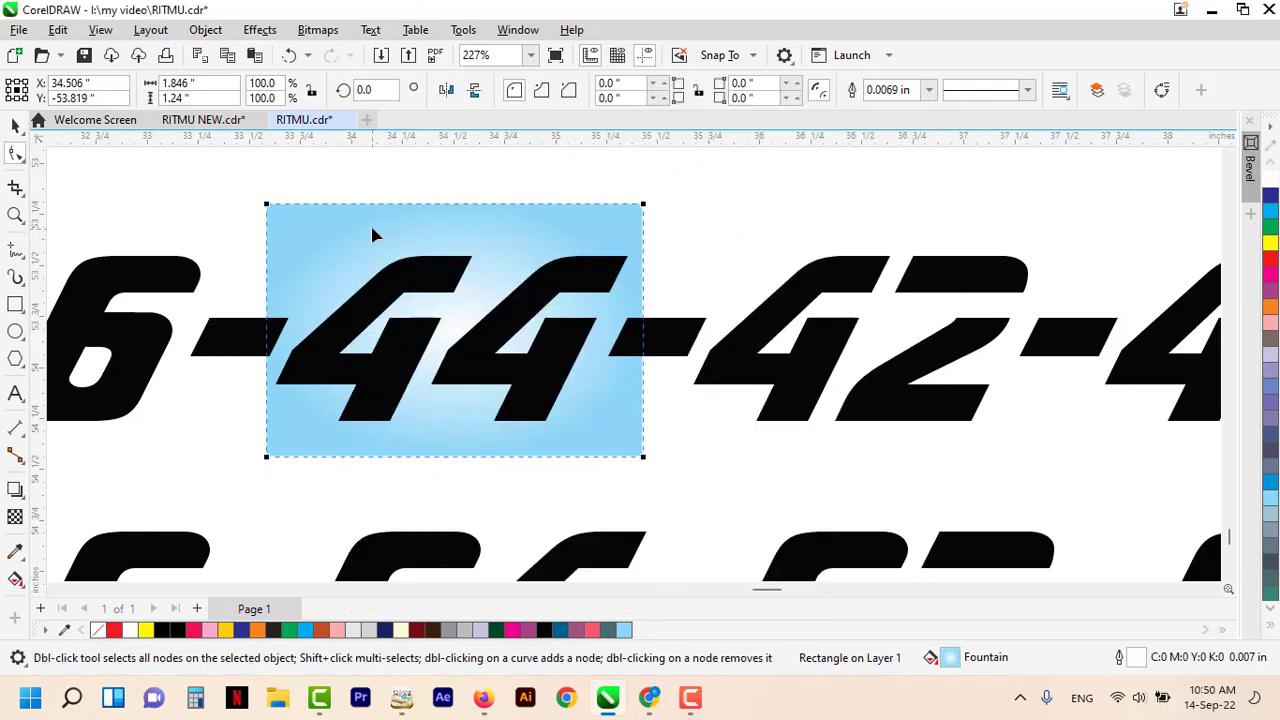
drag(274, 214, 312, 268)
key(space)
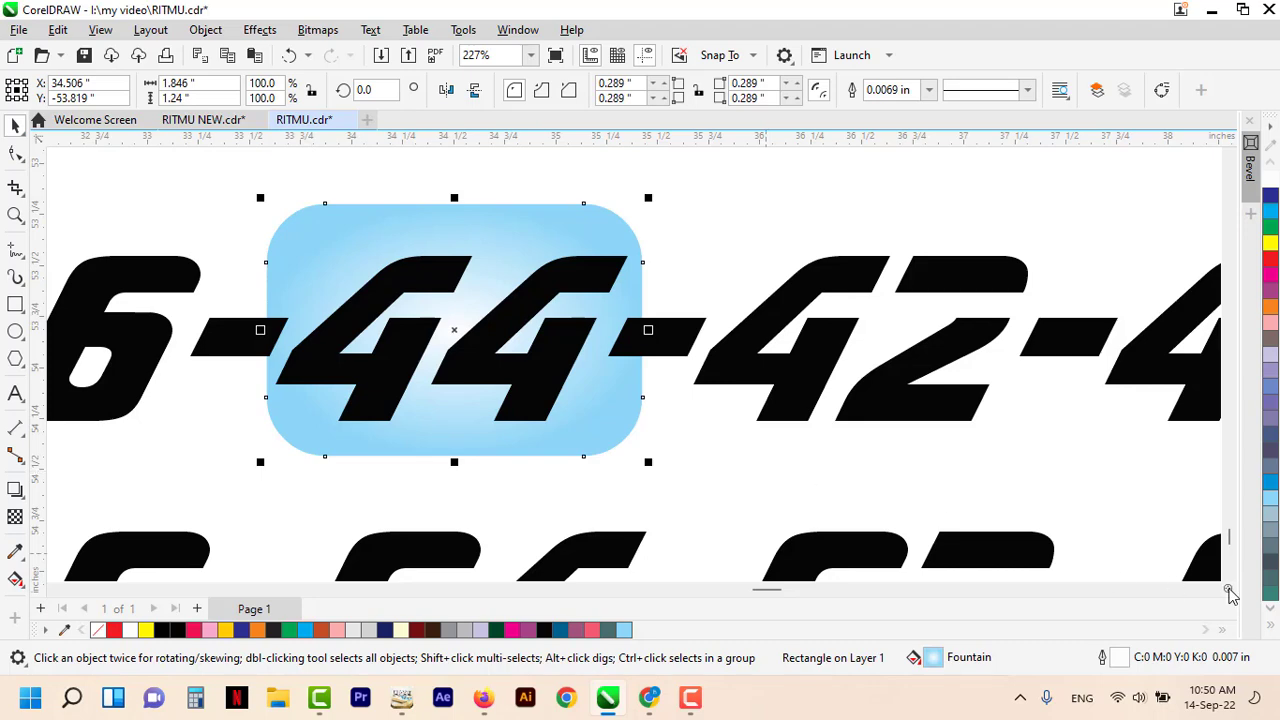
Step: Place a copy of the rounded gradient rectangle behind the number 69 at the end of the second row
scroll(1228, 577, down, 3)
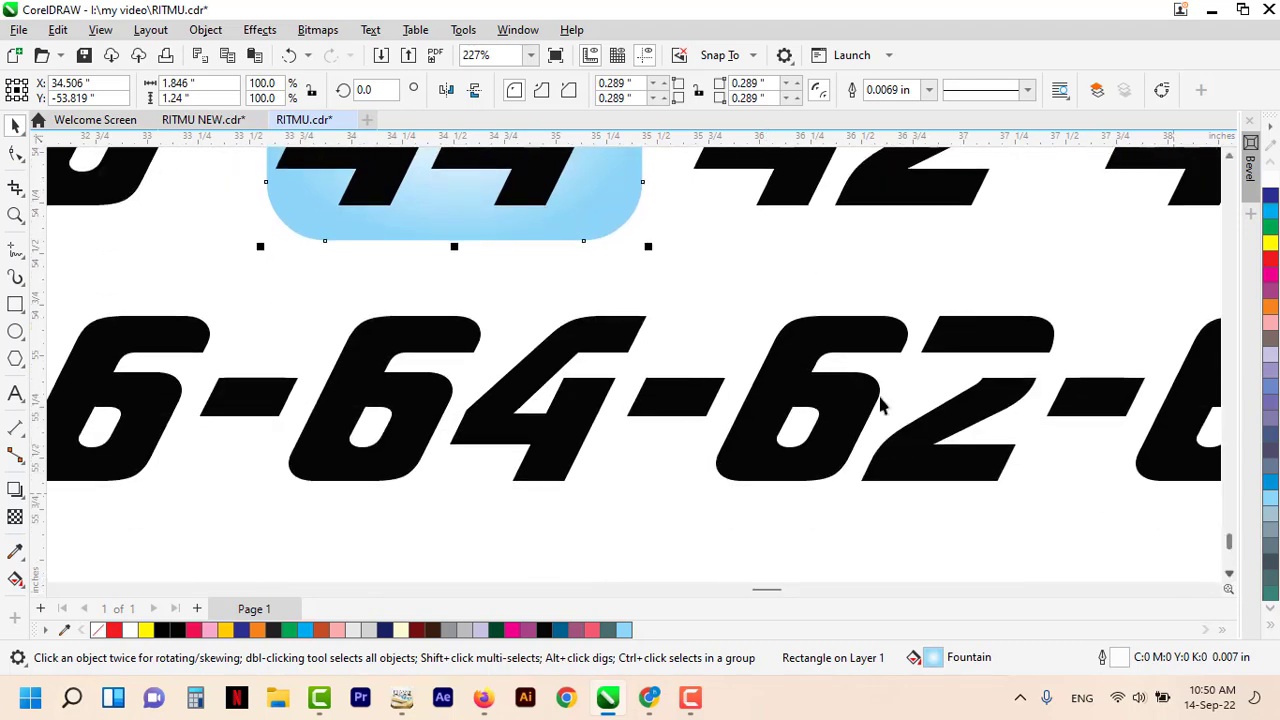
click(627, 207)
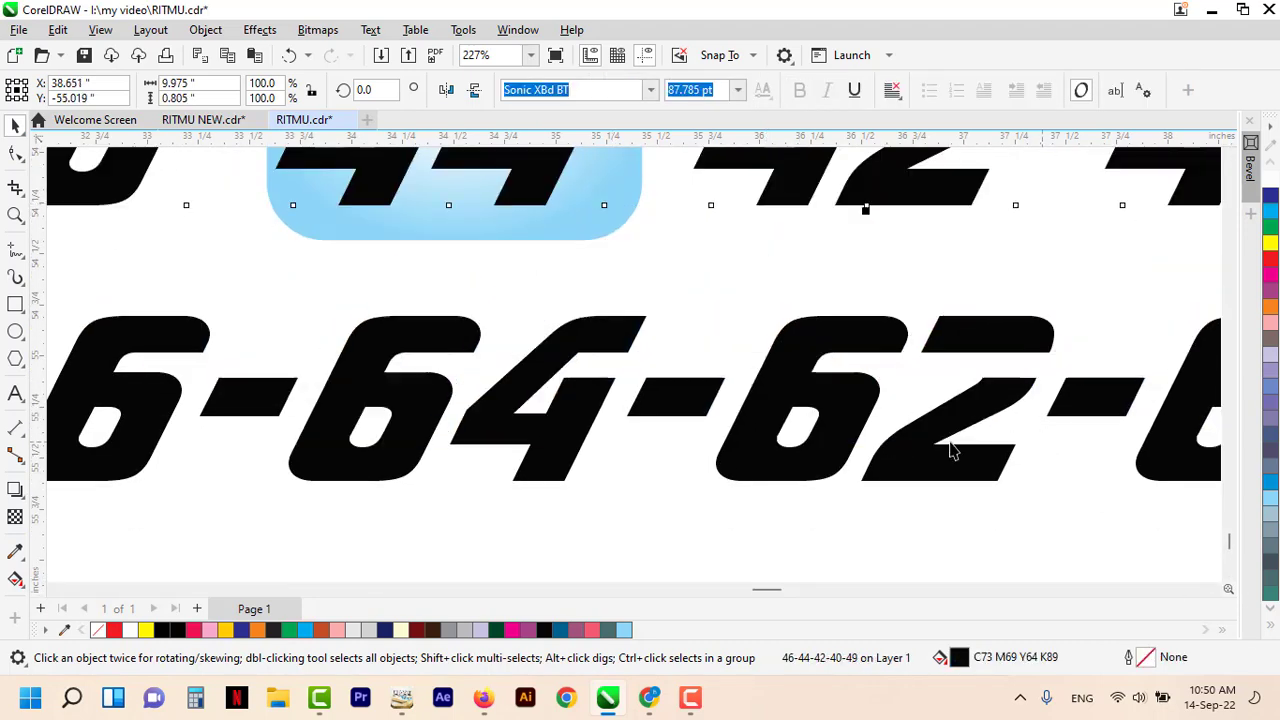
drag(576, 234, 1092, 460)
scroll(1211, 602, right, 5)
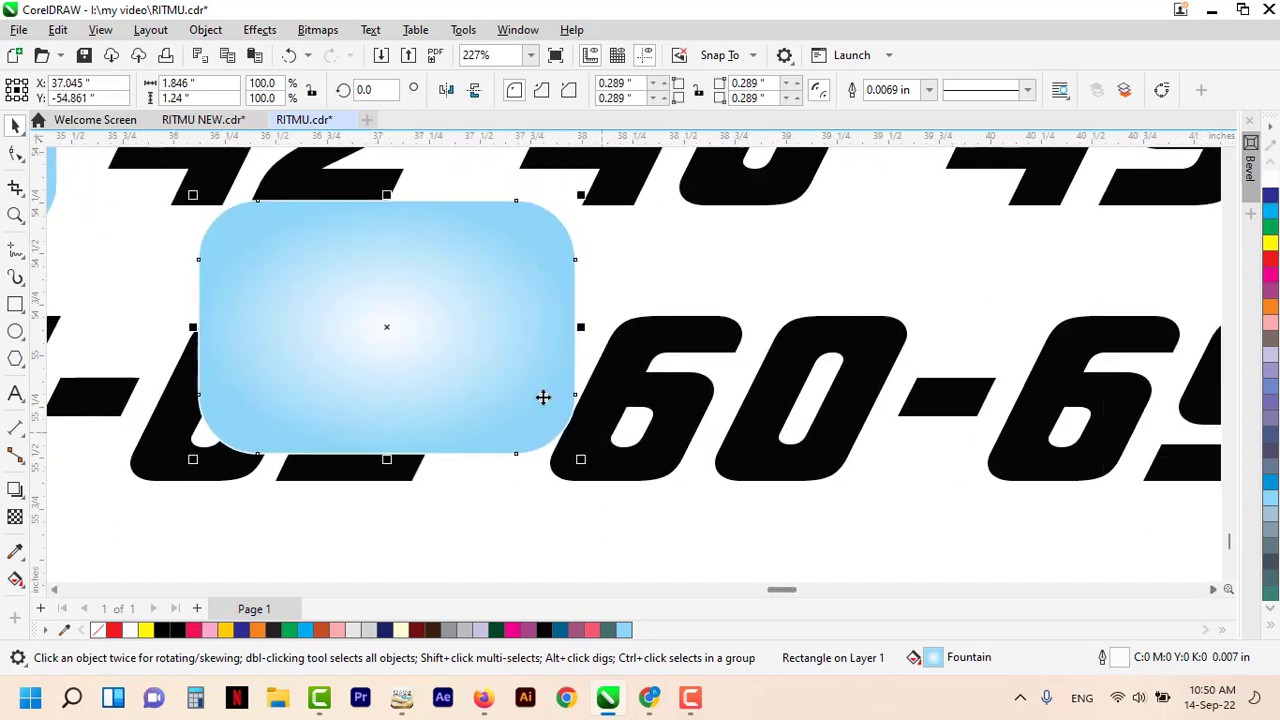
drag(490, 378, 851, 444)
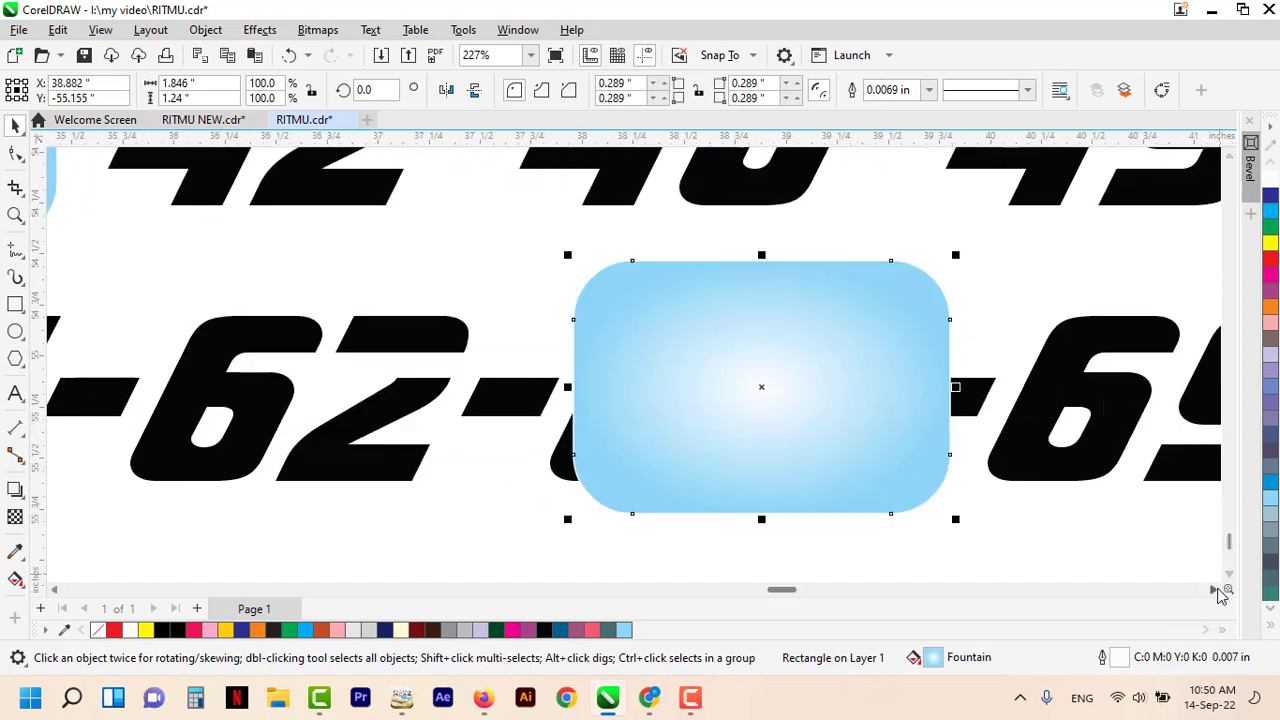
scroll(1224, 588, right, 4)
drag(409, 437, 804, 466)
key(shift+Page_Down)
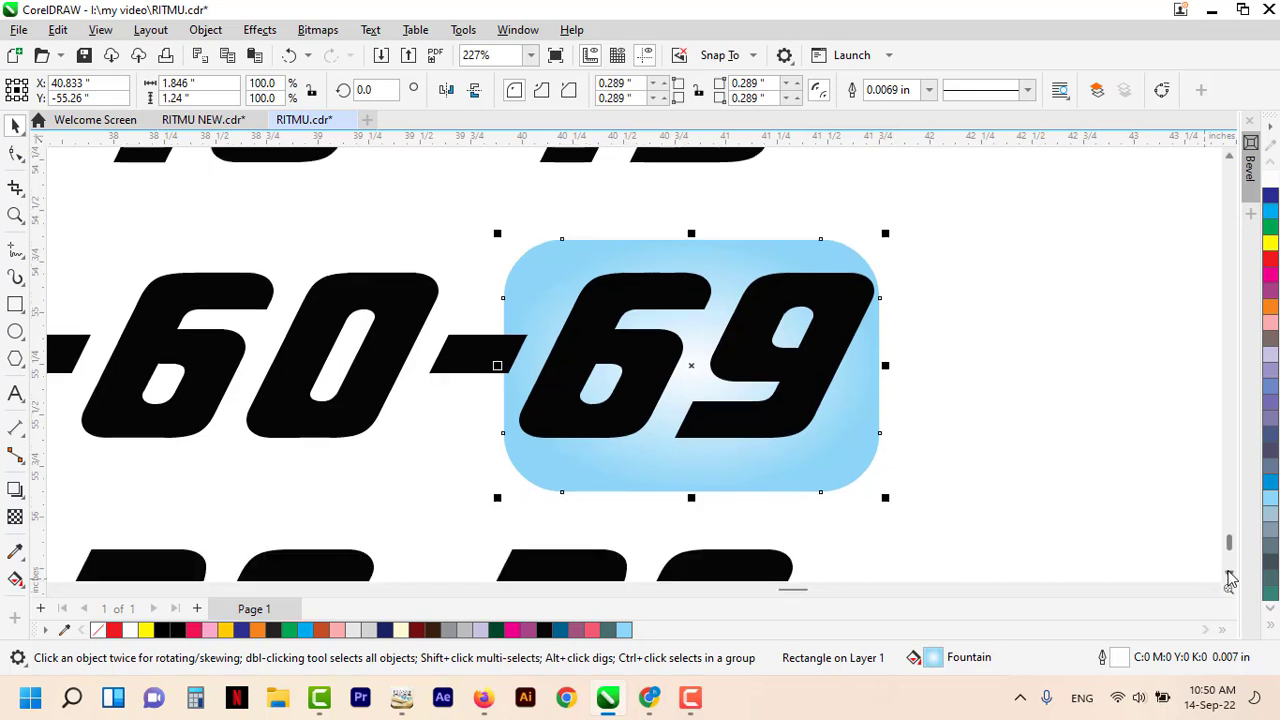
Step: Place another copy of the rounded gradient rectangle behind the number 29 at the end of the third row
scroll(1228, 578, down, 2)
scroll(1228, 578, down, 1)
drag(841, 240, 767, 508)
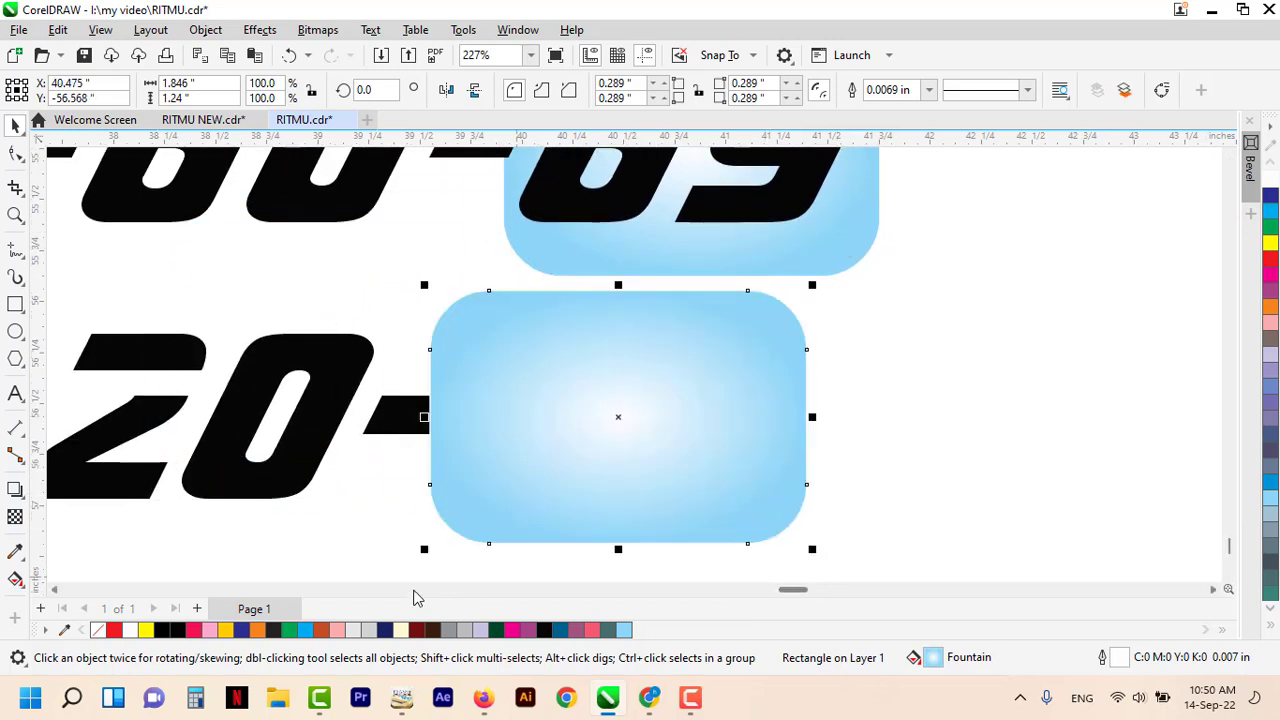
key(shift+Page_Down)
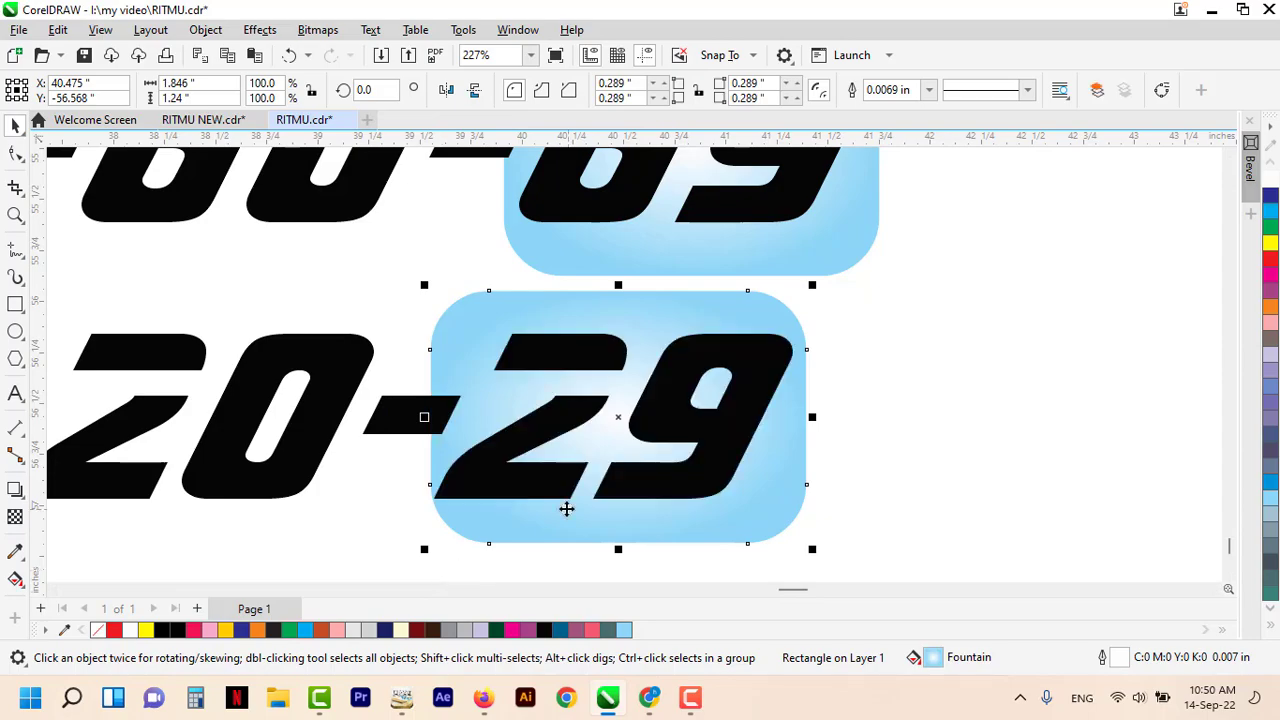
scroll(566, 508, down, 1)
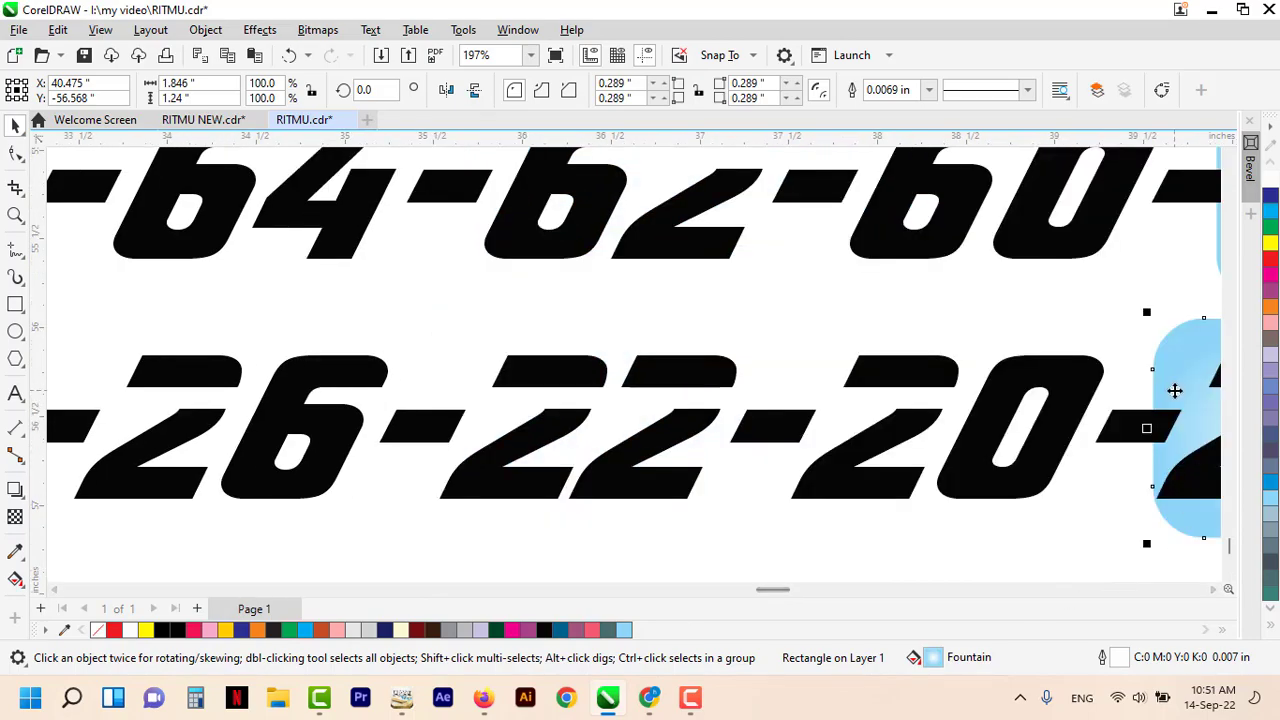
Step: Place a copy of the rounded gradient rectangle behind the number 06 in the fourth row
drag(1174, 390, 366, 423)
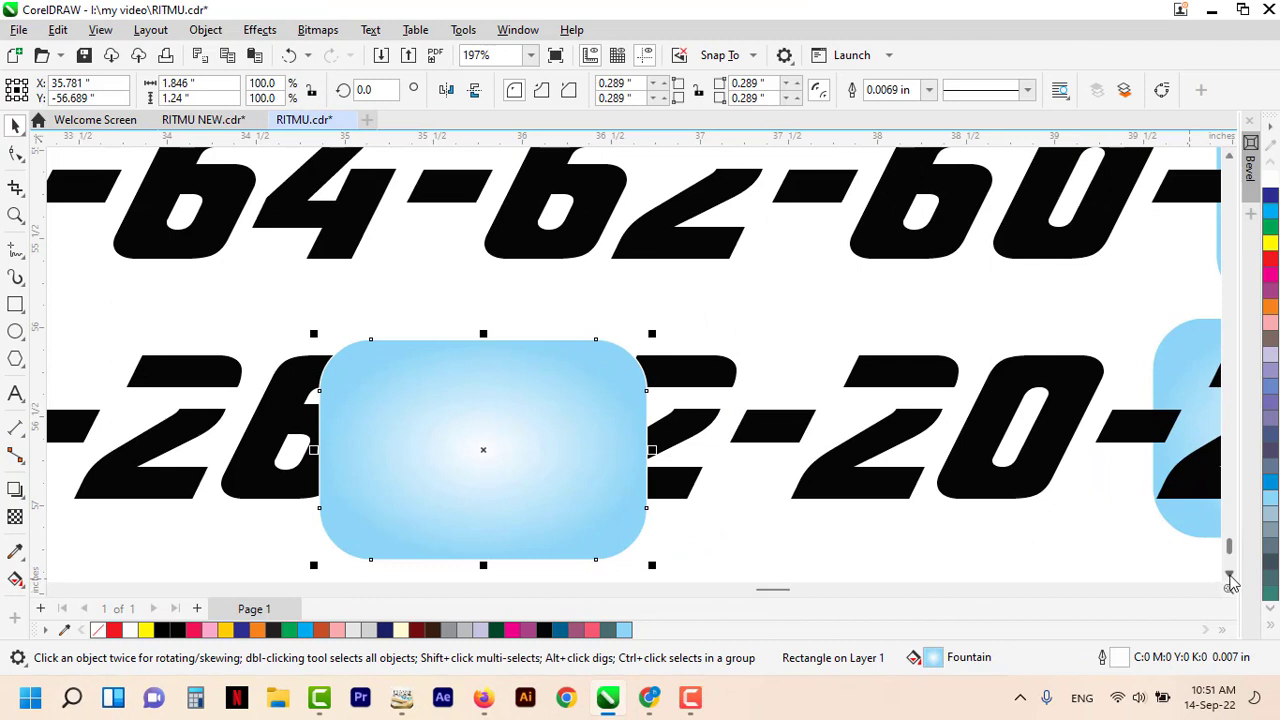
click(1229, 578)
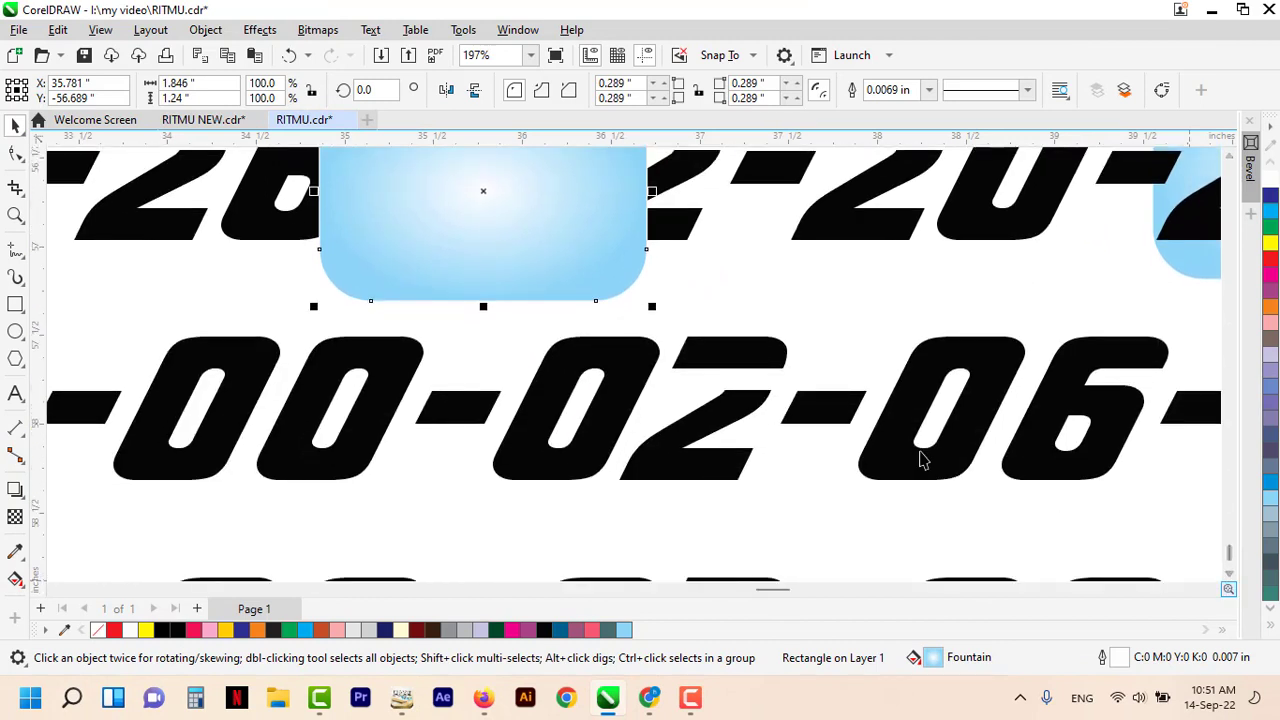
drag(590, 258, 1117, 480)
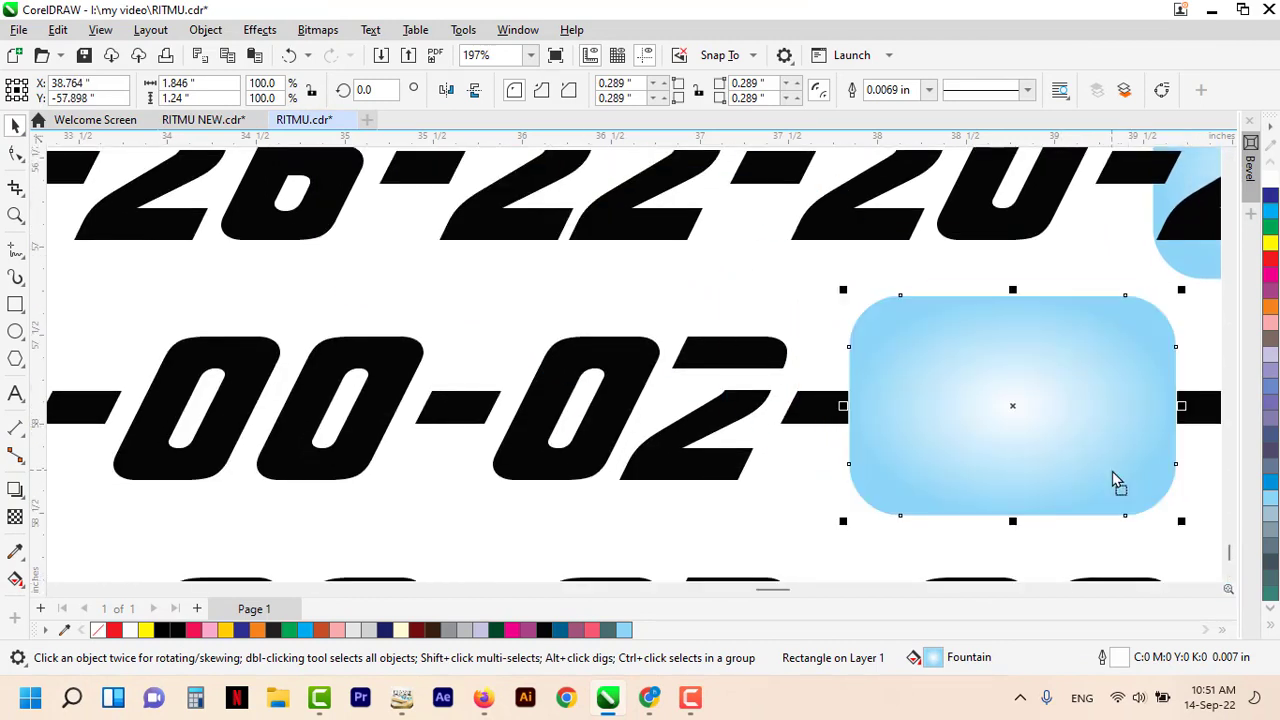
key(shift+Page_Down)
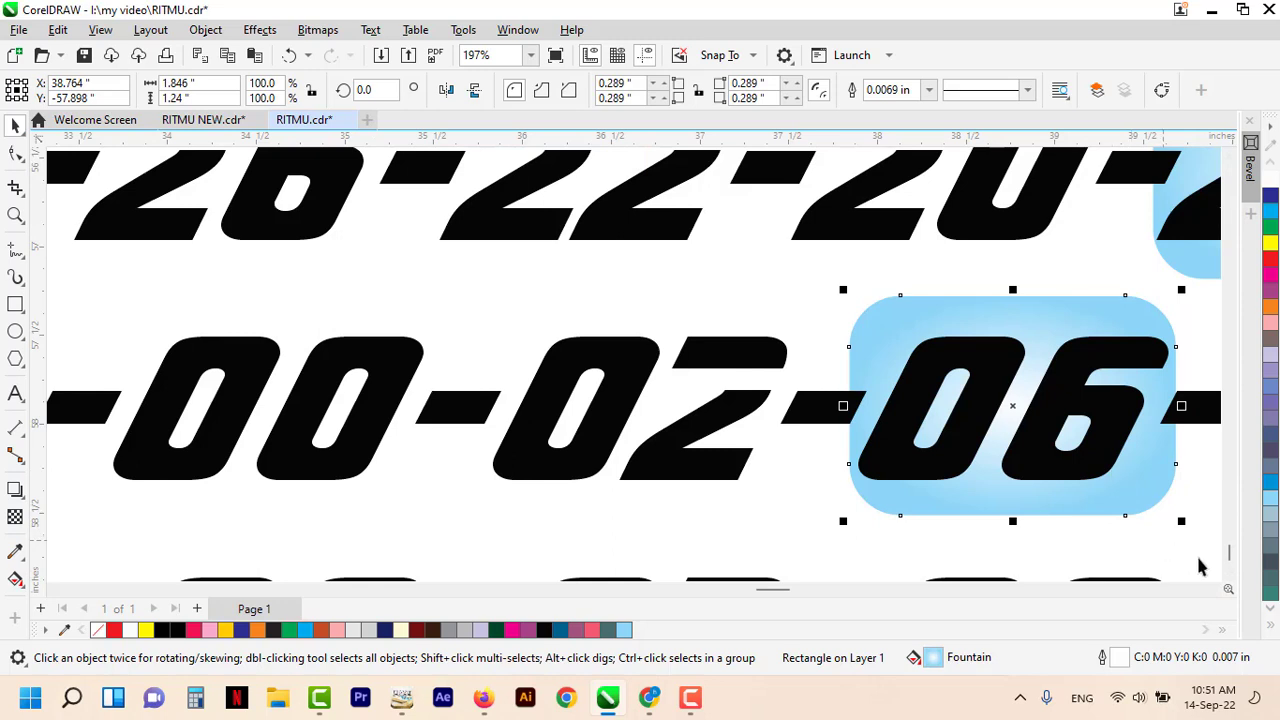
Step: Place another copy of the rounded gradient rectangle behind the number 90 in the bottom row
click(1229, 578)
click(1229, 578)
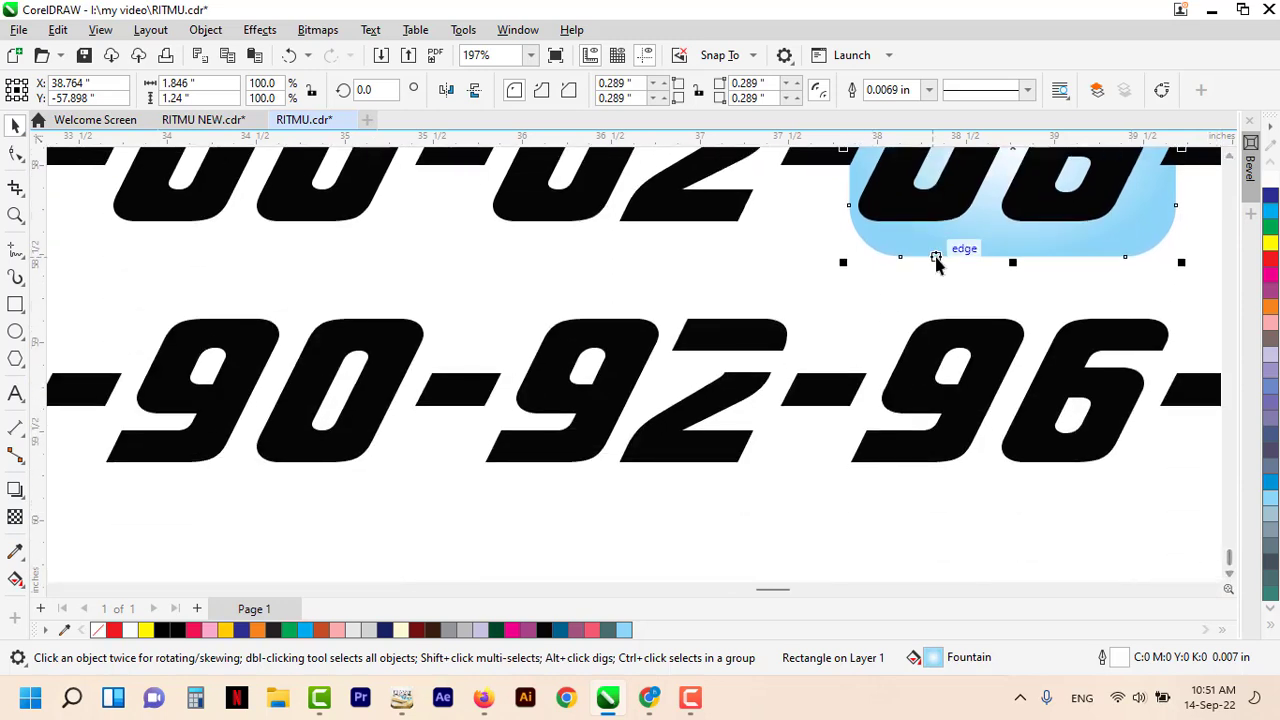
drag(943, 257, 174, 526)
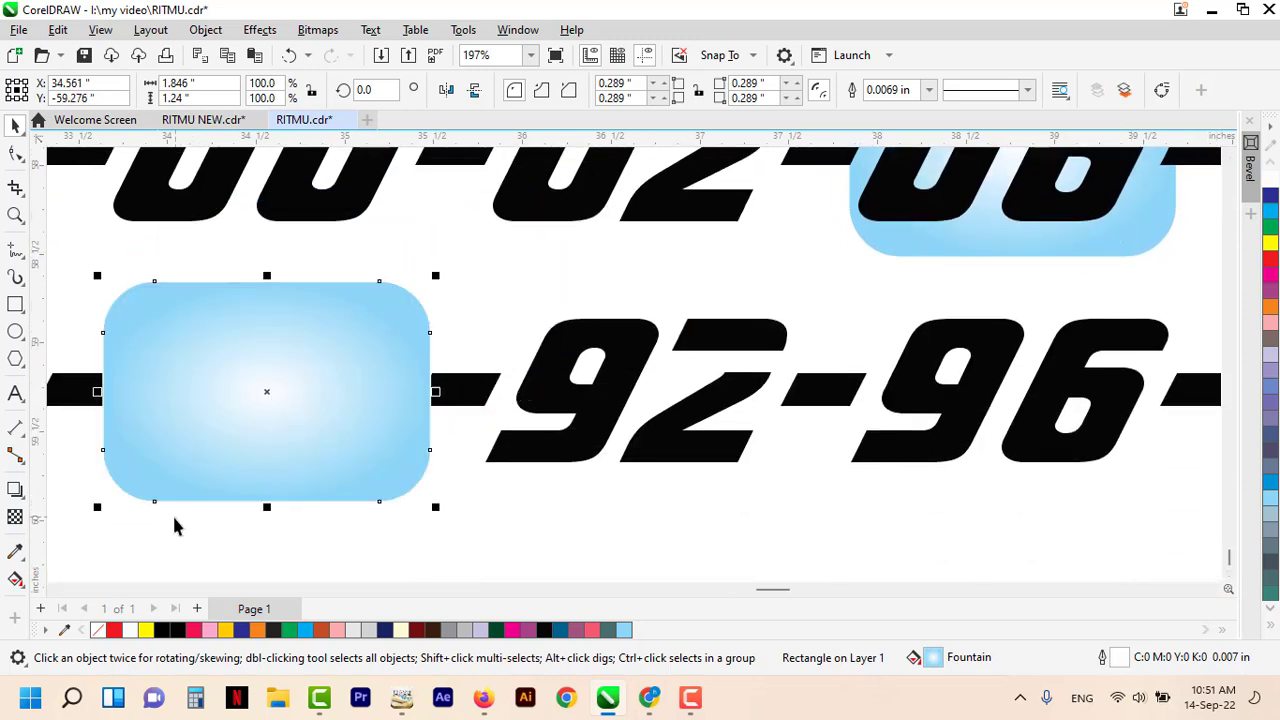
key(shift+Page_Down)
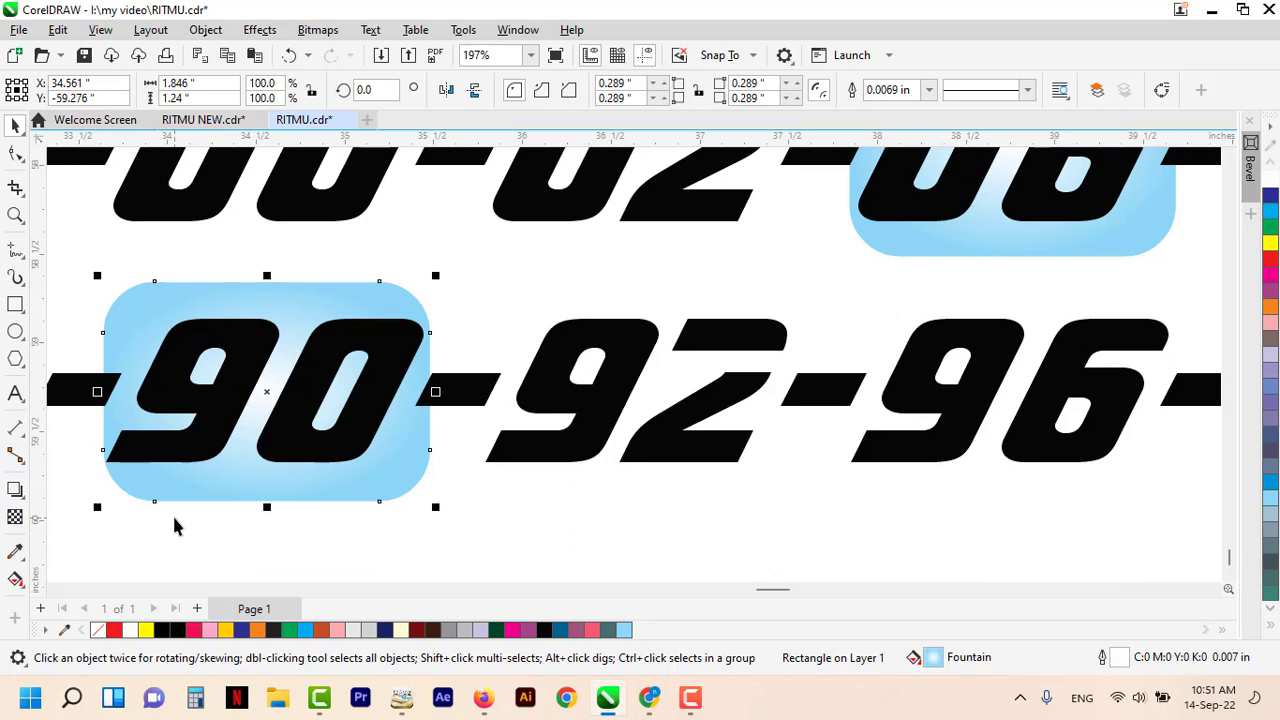
Step: Place a copy of the large blue 9 slightly below the original at the start of the bottom row
click(222, 590)
click(335, 371)
drag(351, 265, 353, 472)
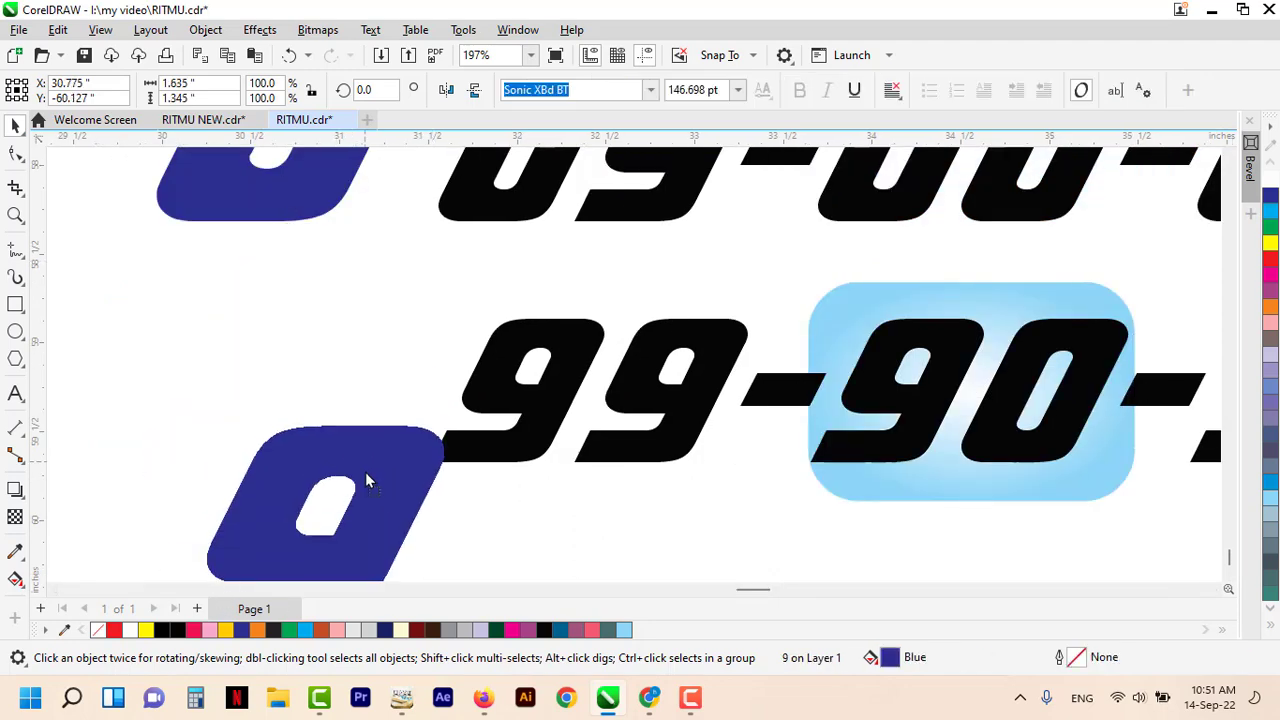
right_click(353, 472)
Step: Fill the large 9 of the bottom row and the large 2 of the third row with red
click(400, 271)
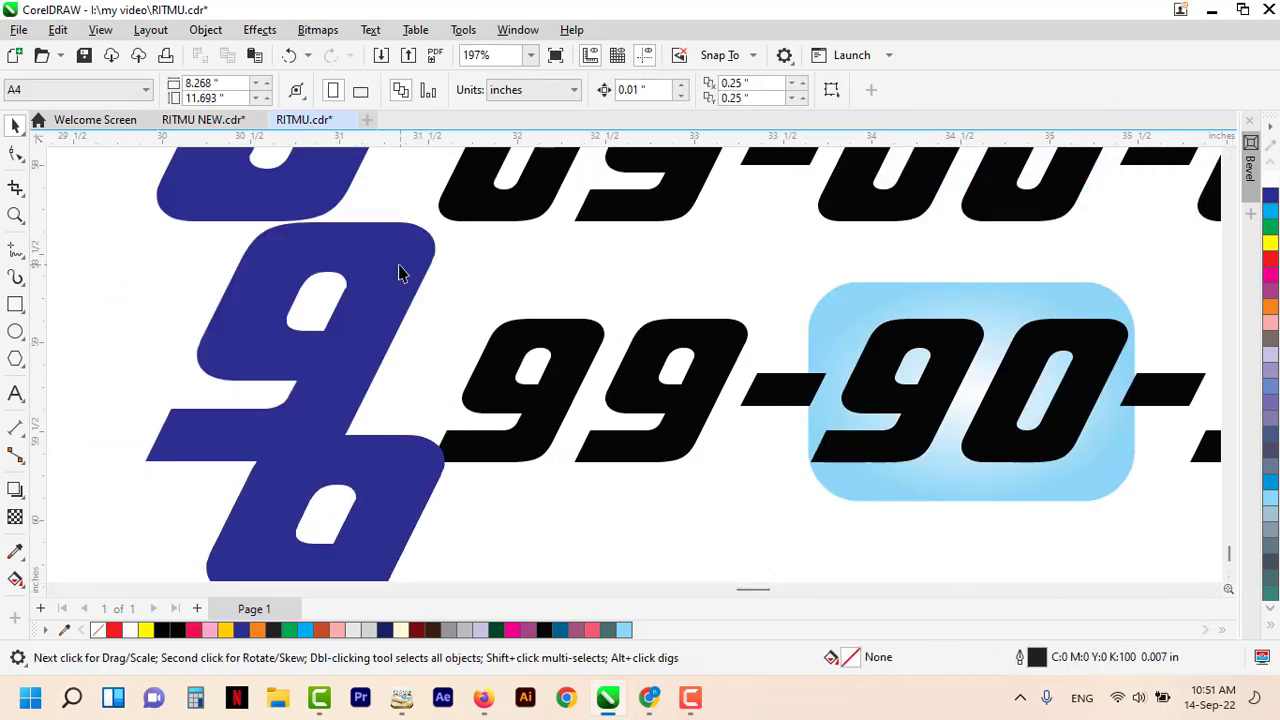
click(1270, 258)
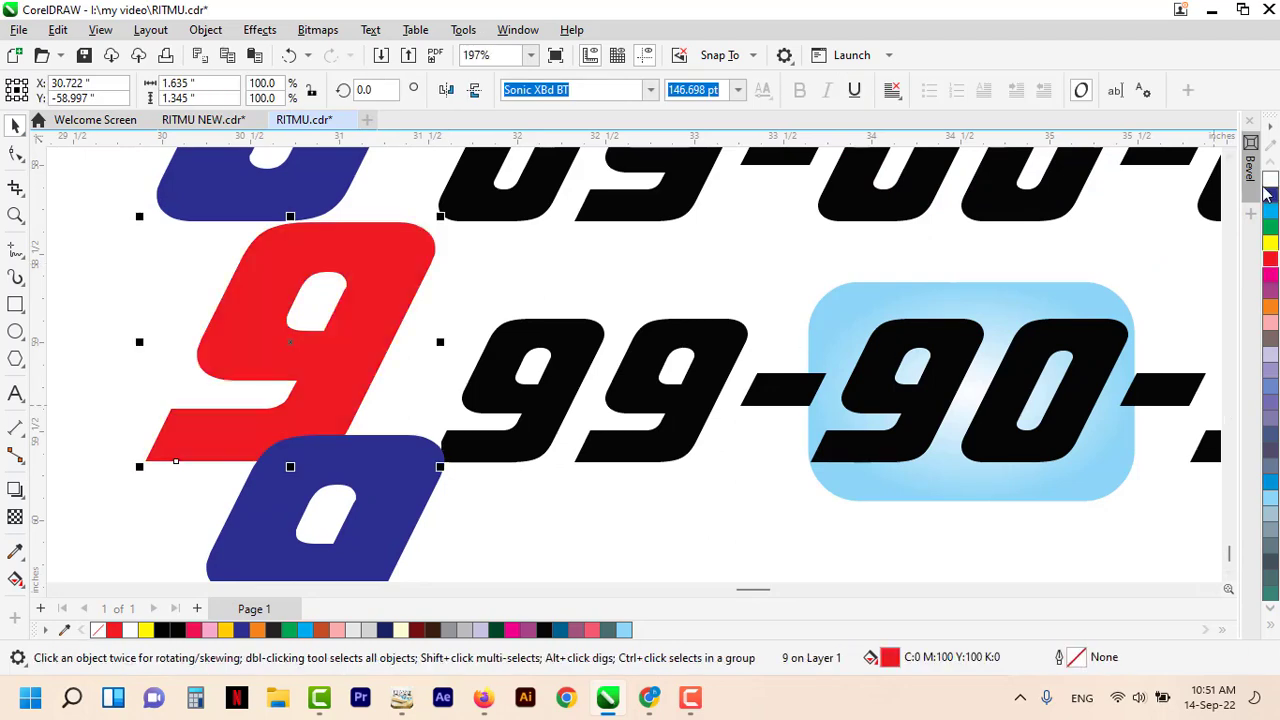
click(1230, 158)
click(1230, 158)
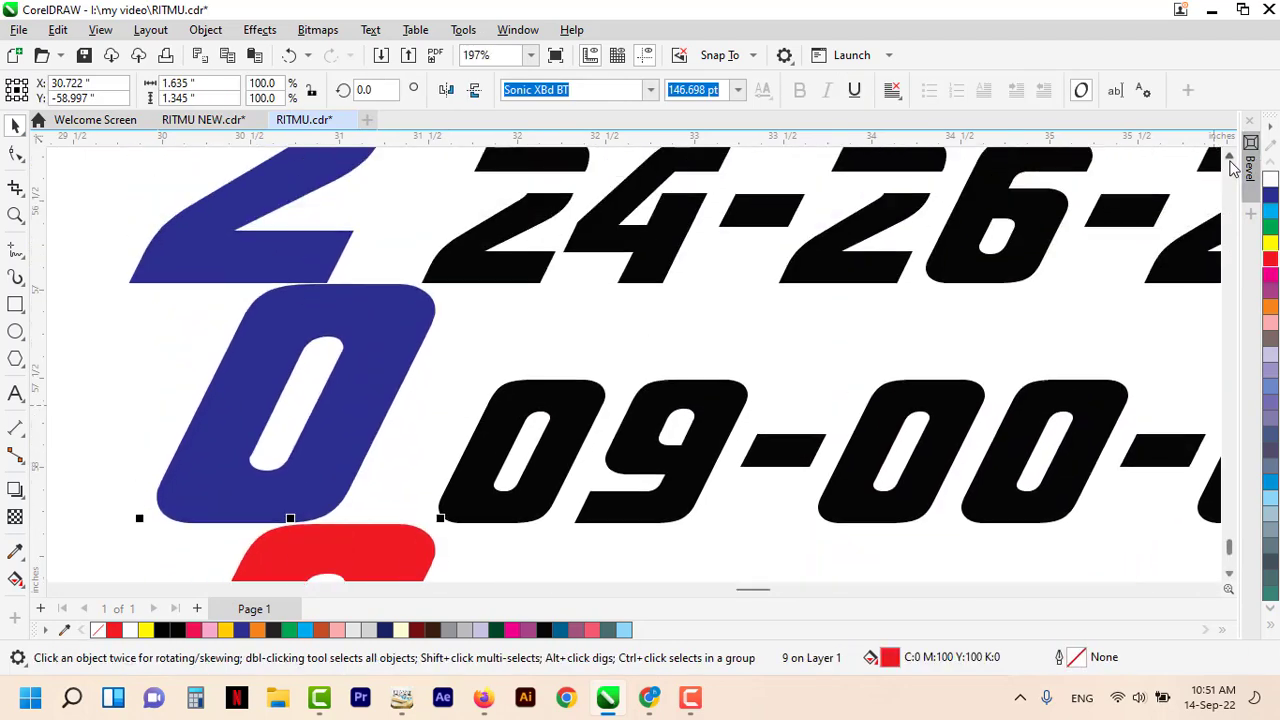
click(1230, 158)
click(1230, 158)
click(360, 327)
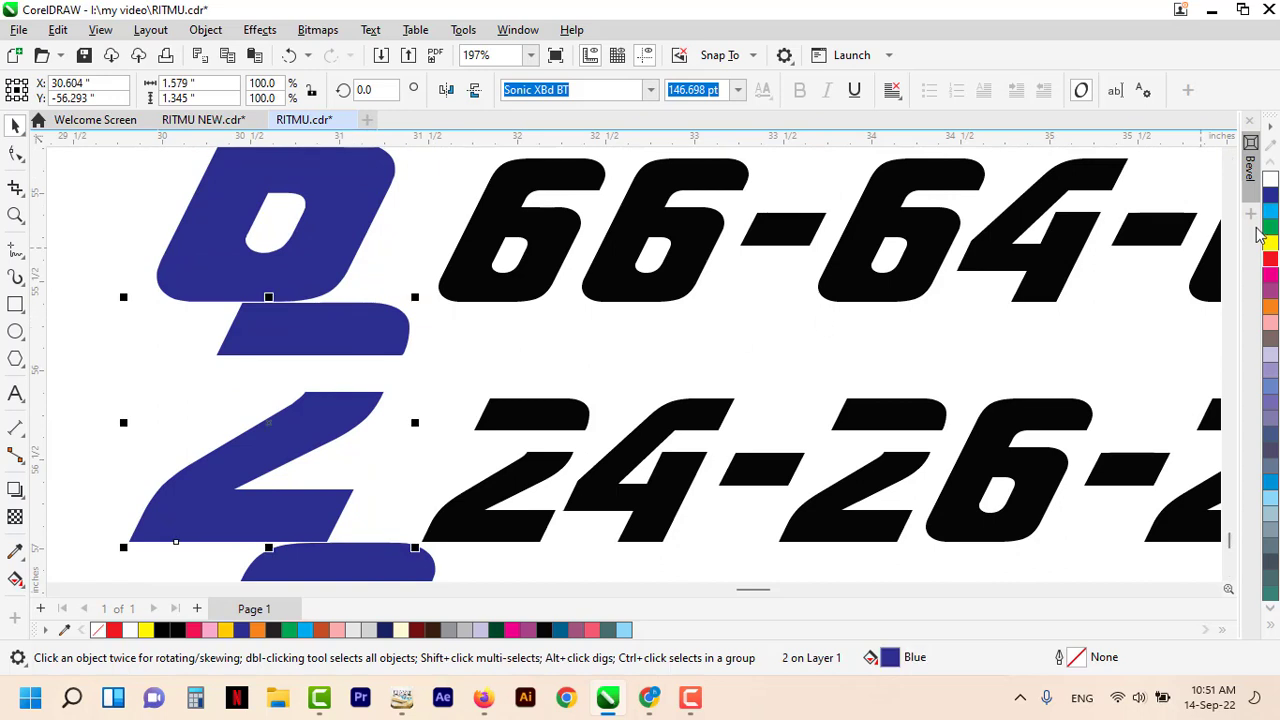
click(1270, 258)
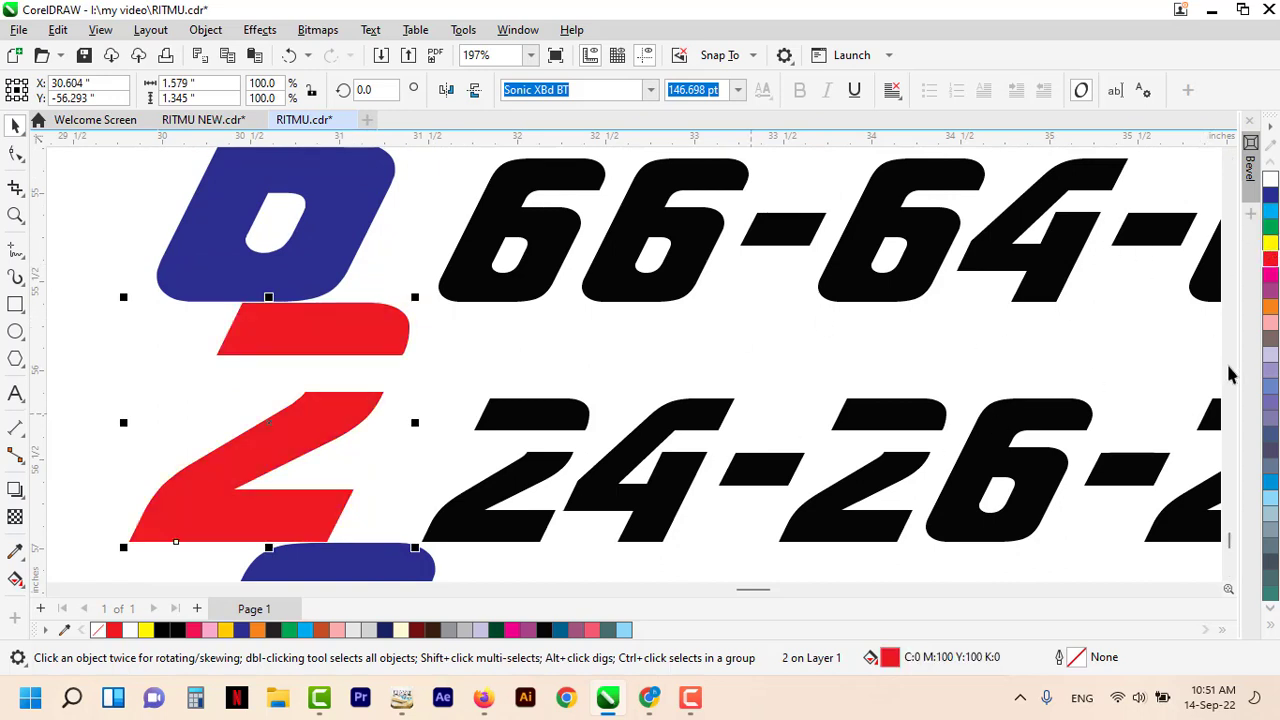
Step: Move the copied blue 9 into the empty space below the bottom row and replace its text with OPEN
click(1230, 578)
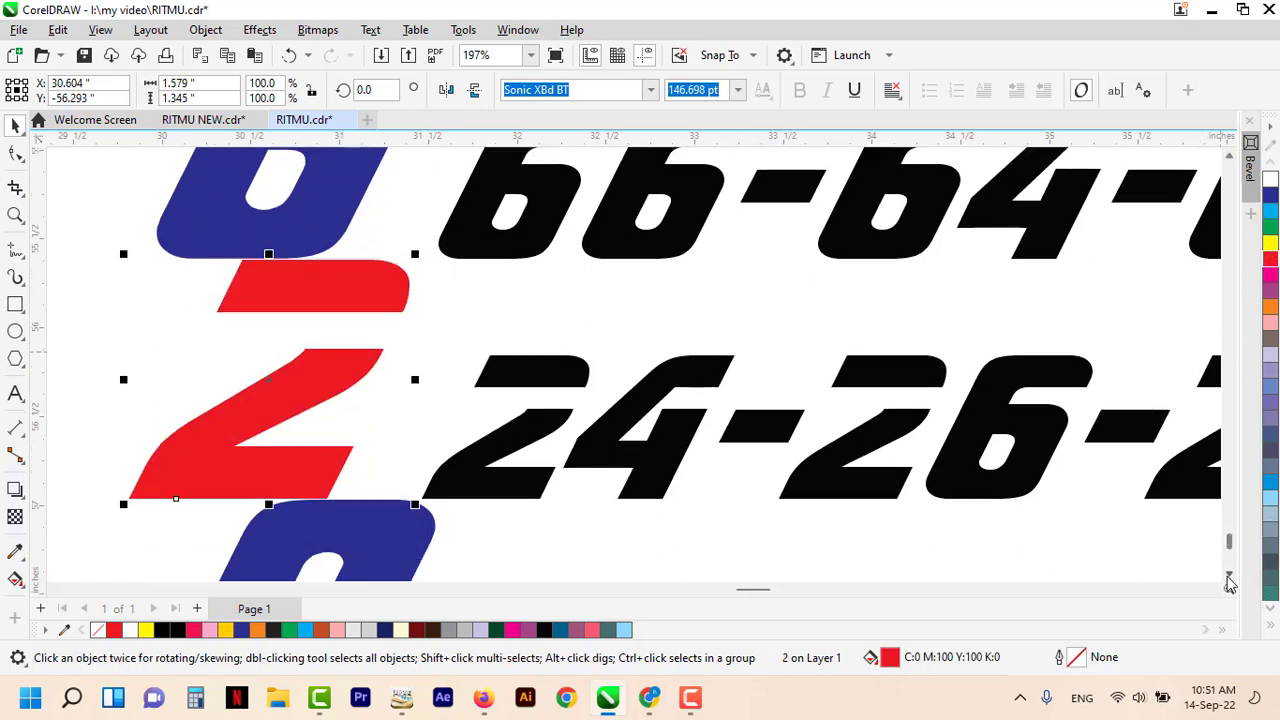
scroll(1230, 578, down, 10)
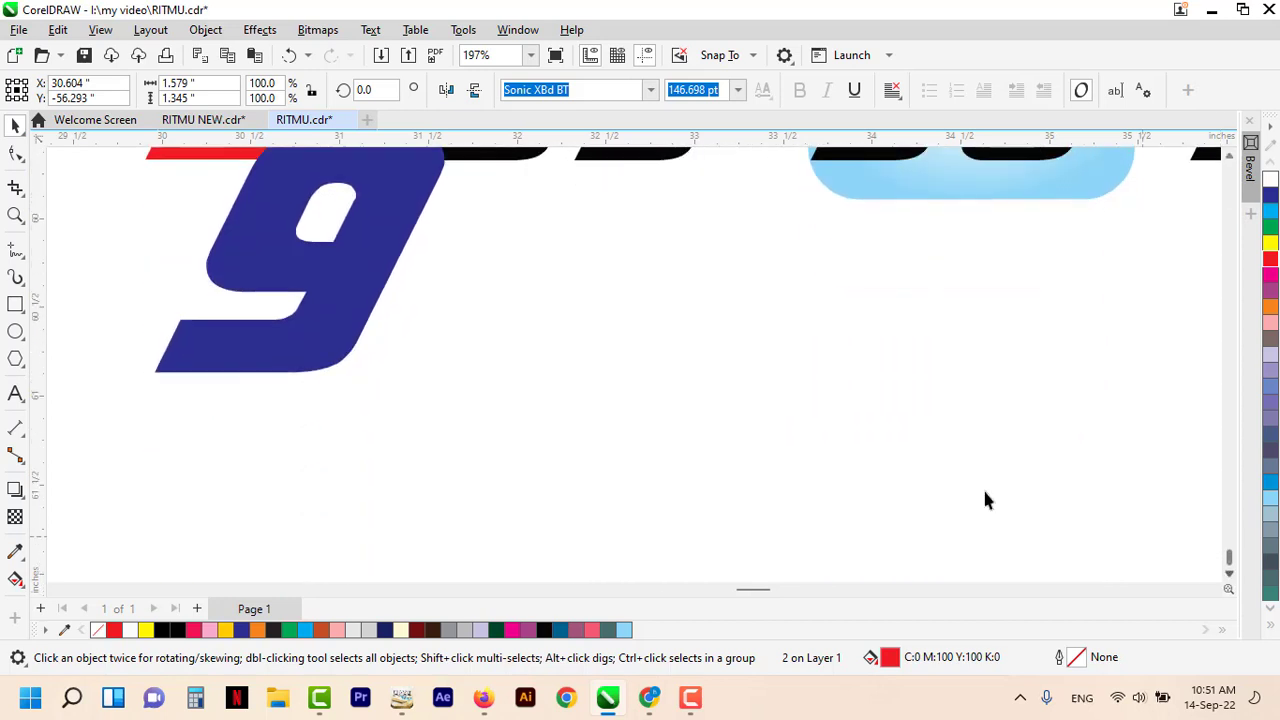
drag(374, 296, 422, 400)
double_click(422, 400)
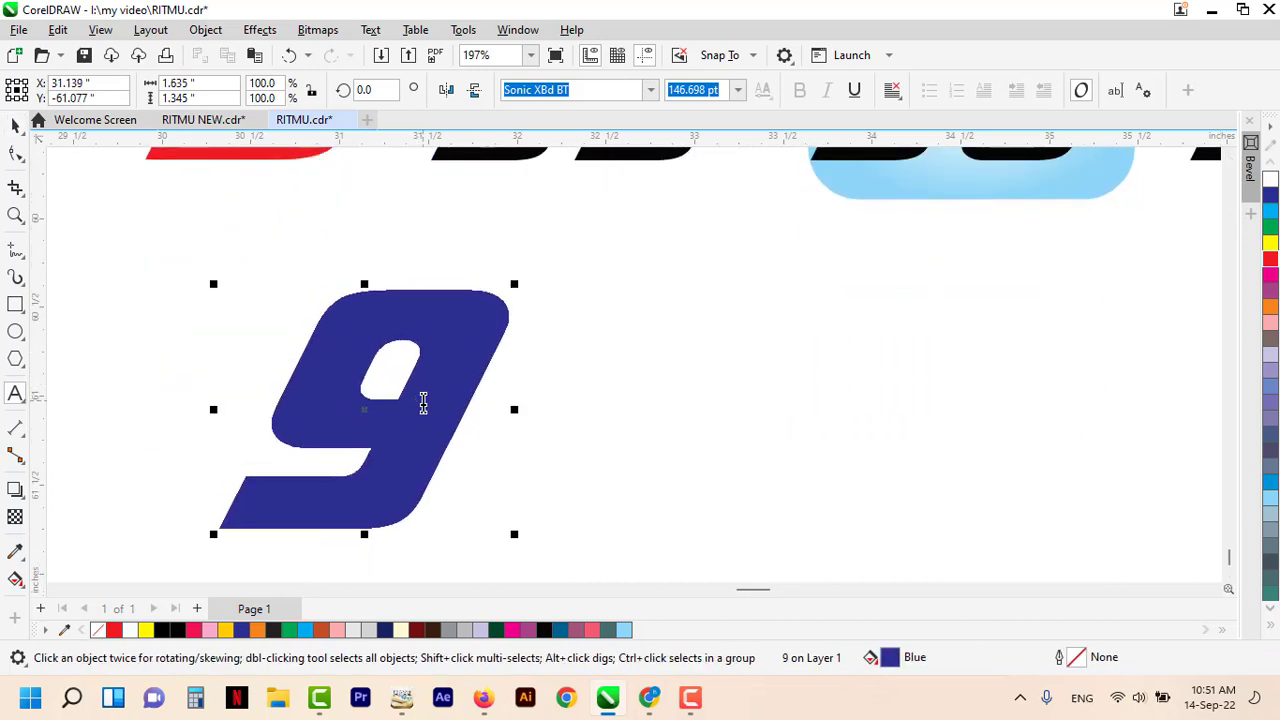
key(BackSpace)
text(OPEN)
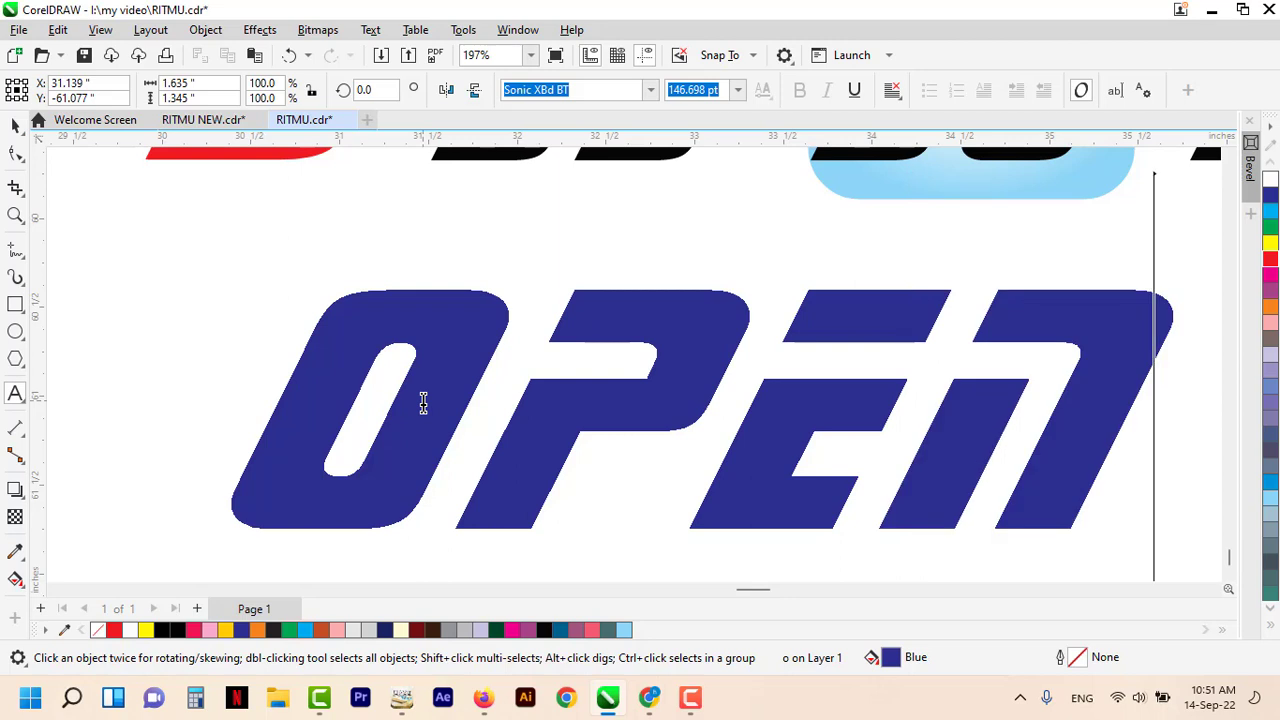
key(ctrl+space)
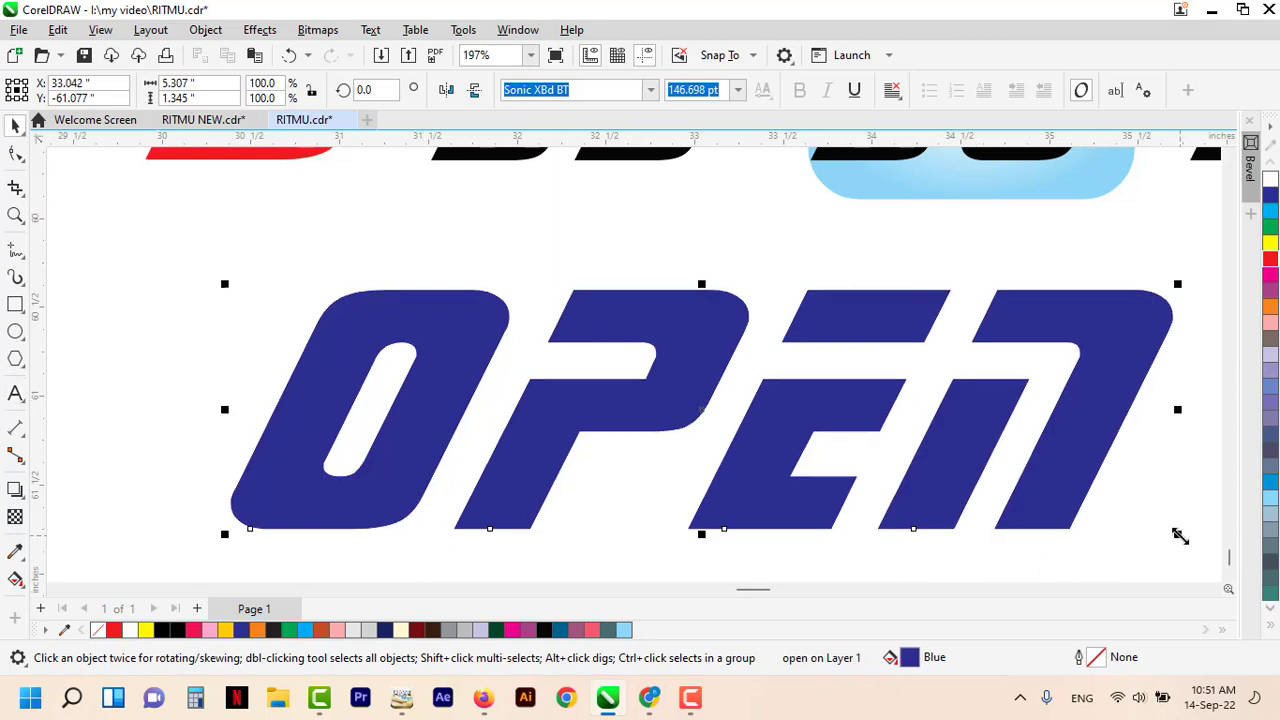
Step: Scale the OPEN text down to about 1.71 inches wide, align it under the large red 9 and place a copy directly below
drag(1180, 536, 506, 457)
drag(506, 349, 417, 391)
right_click(417, 391)
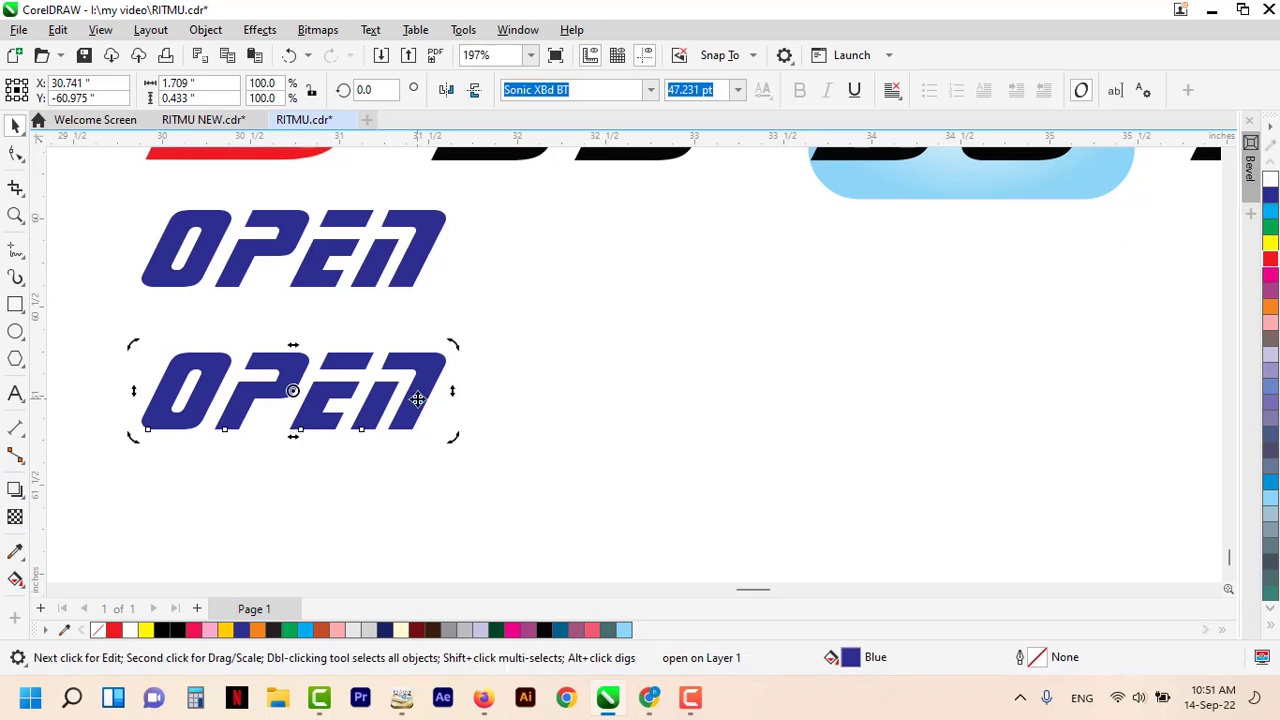
Step: Replace the lower OPEN text with ONLY THREE and a second line reading 4-6-2
double_click(417, 398)
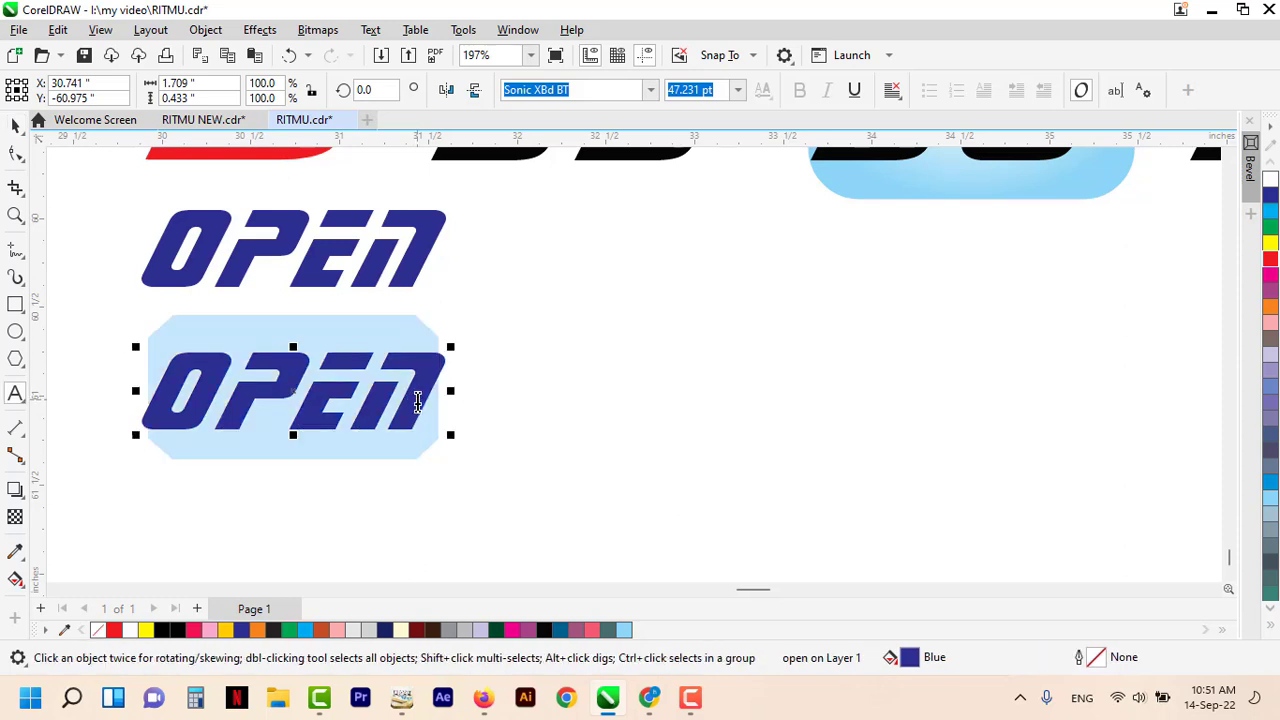
text(ONLY THREE )
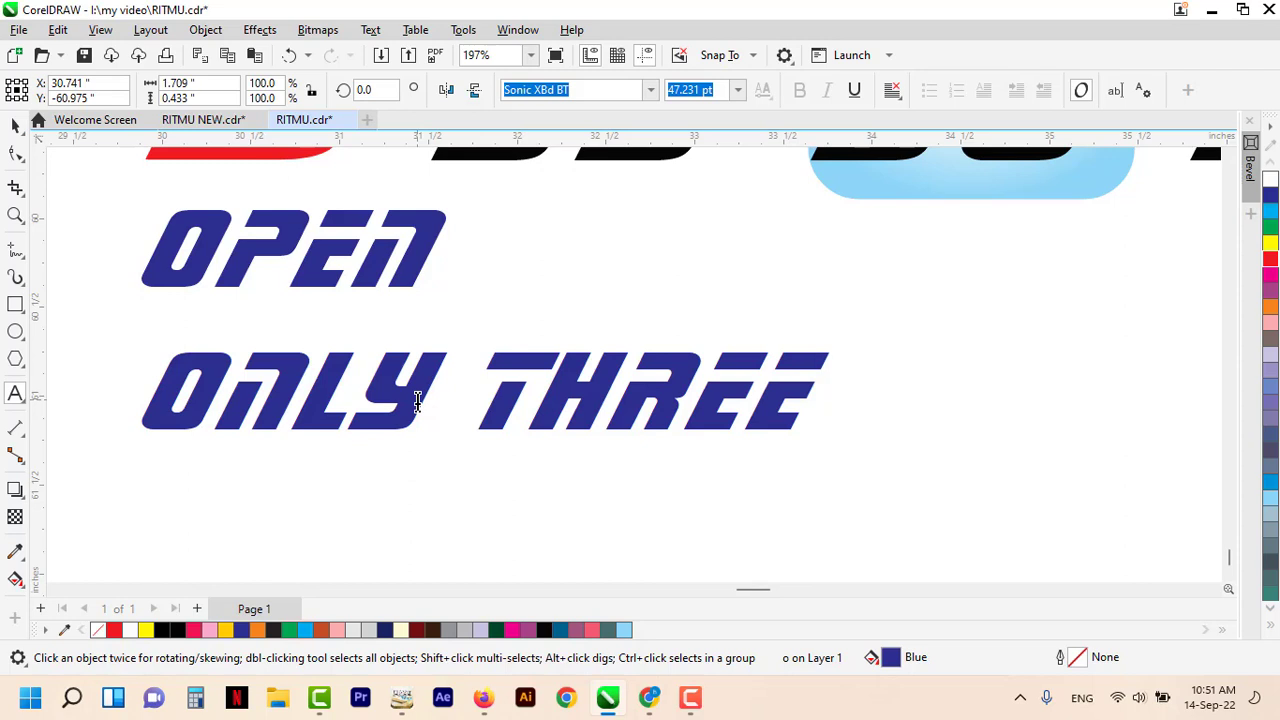
text(4-)
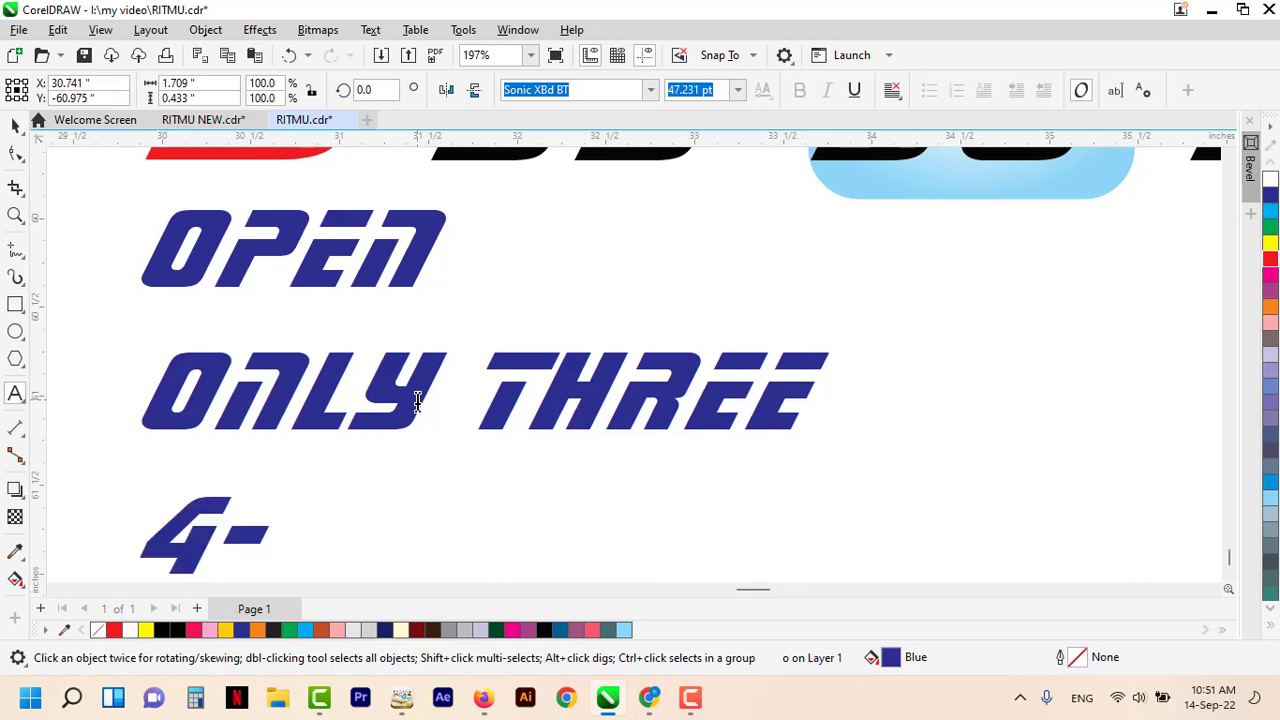
text(6-2)
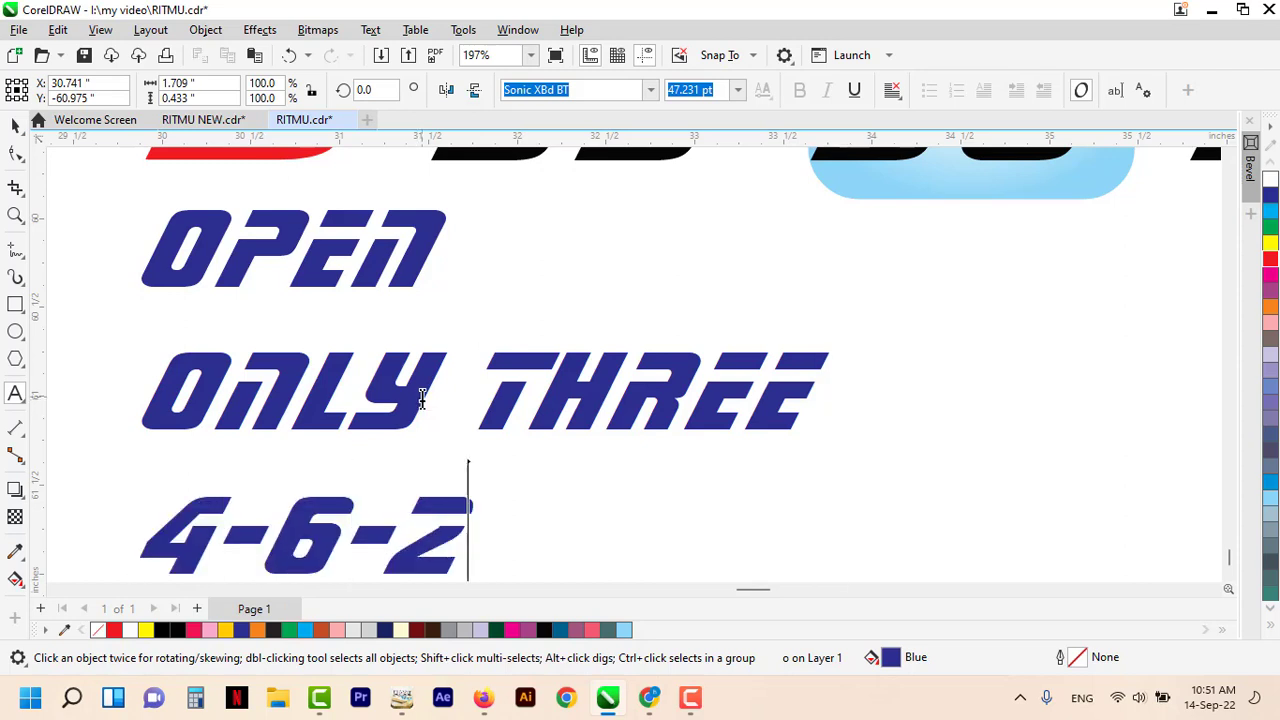
key(ctrl+space)
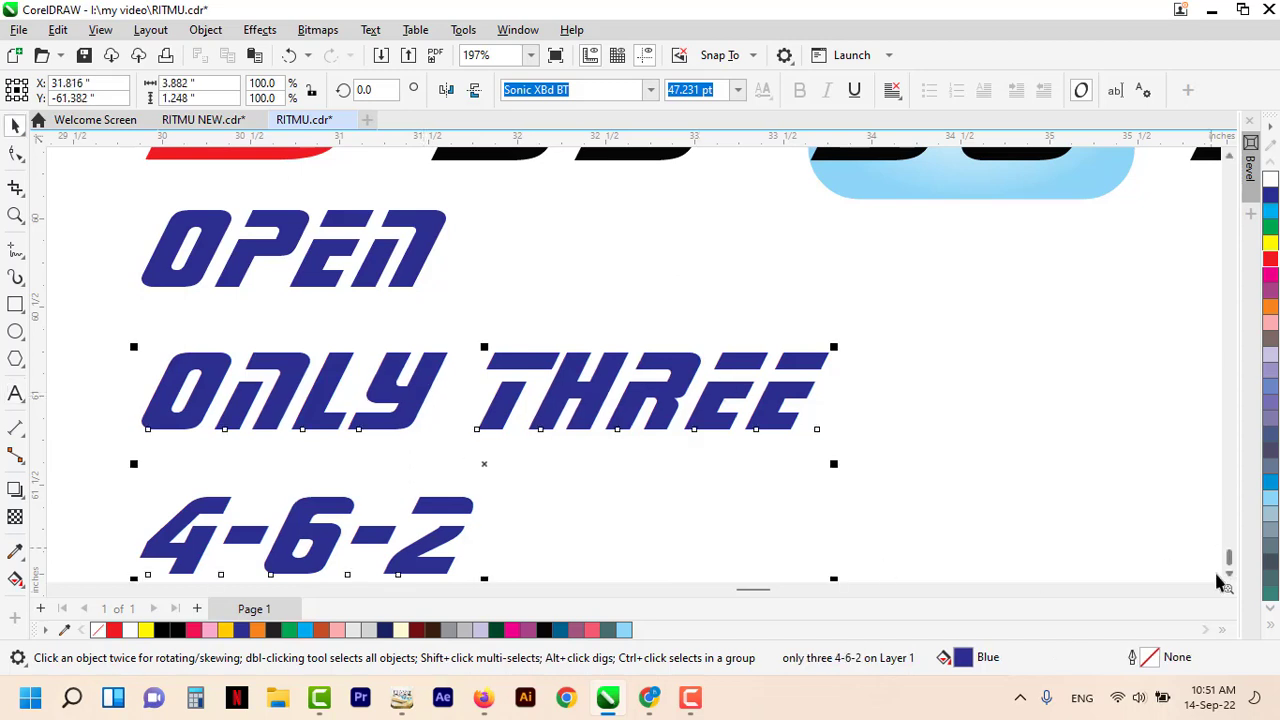
Step: Color only the digit 6 in the 4-6-2 line red
scroll(1228, 586, down, 3)
scroll(242, 440, up, 3)
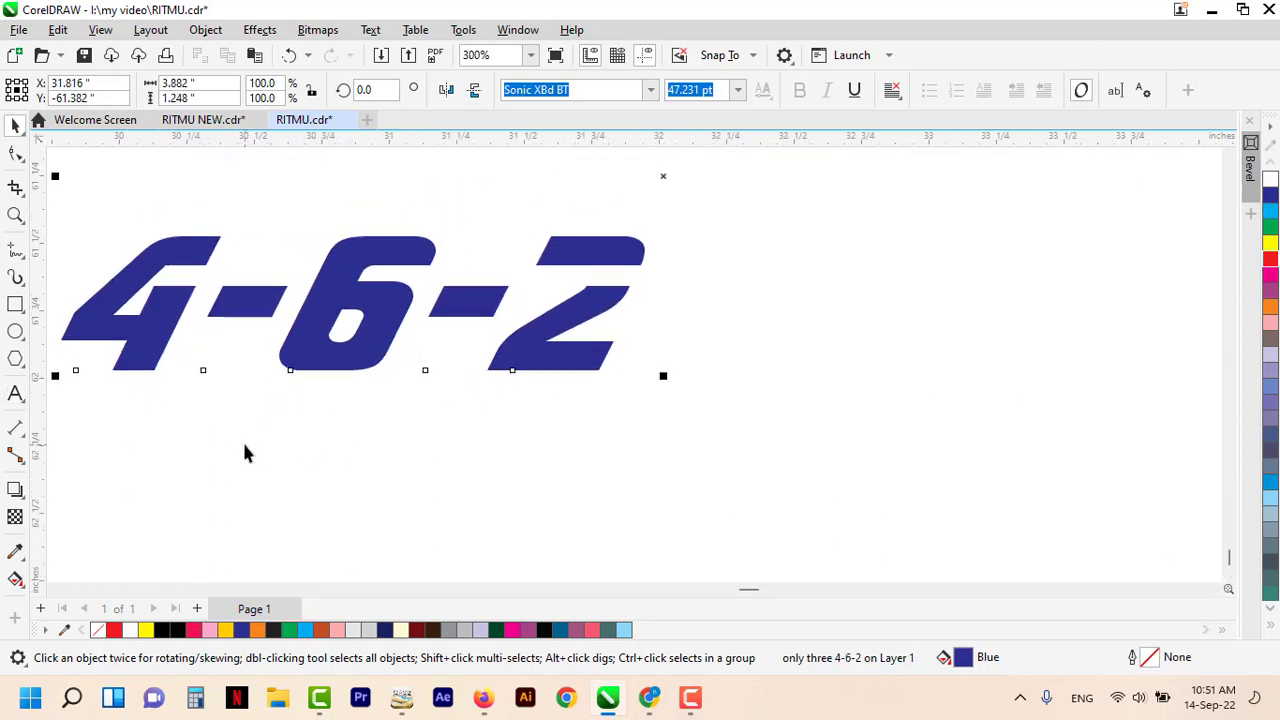
double_click(308, 350)
drag(309, 337, 375, 342)
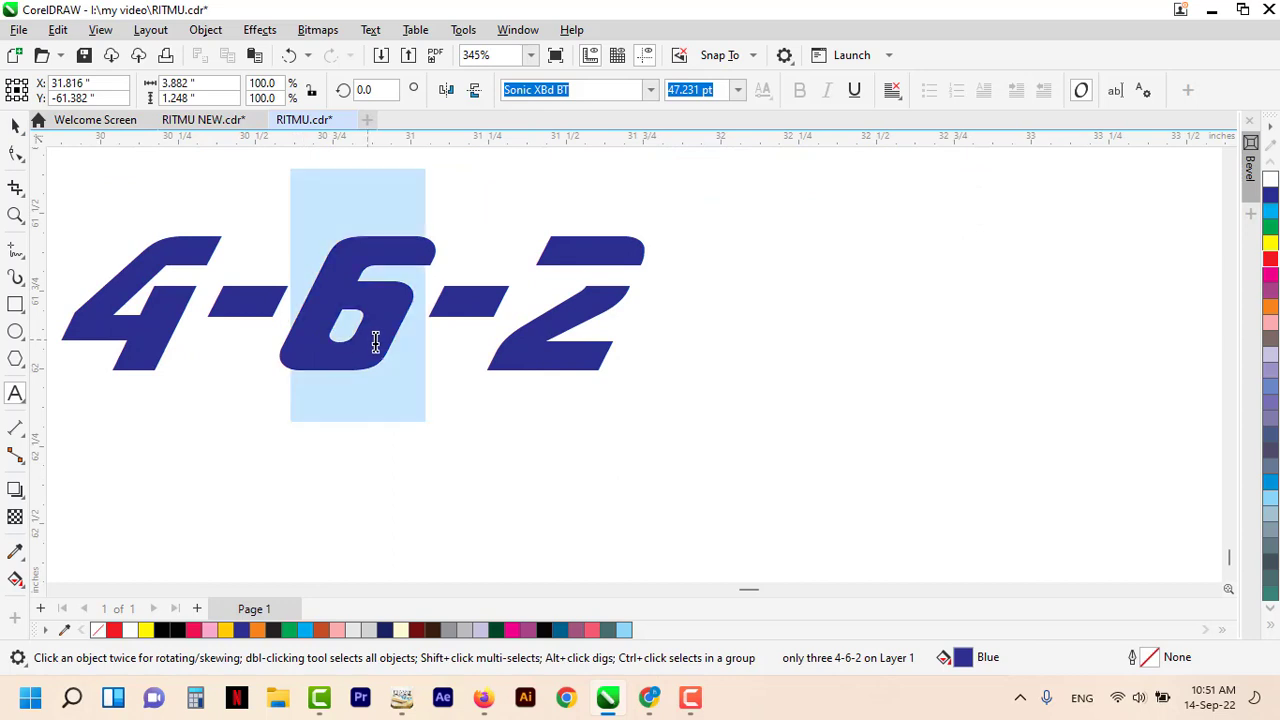
click(1271, 259)
key(ctrl+space)
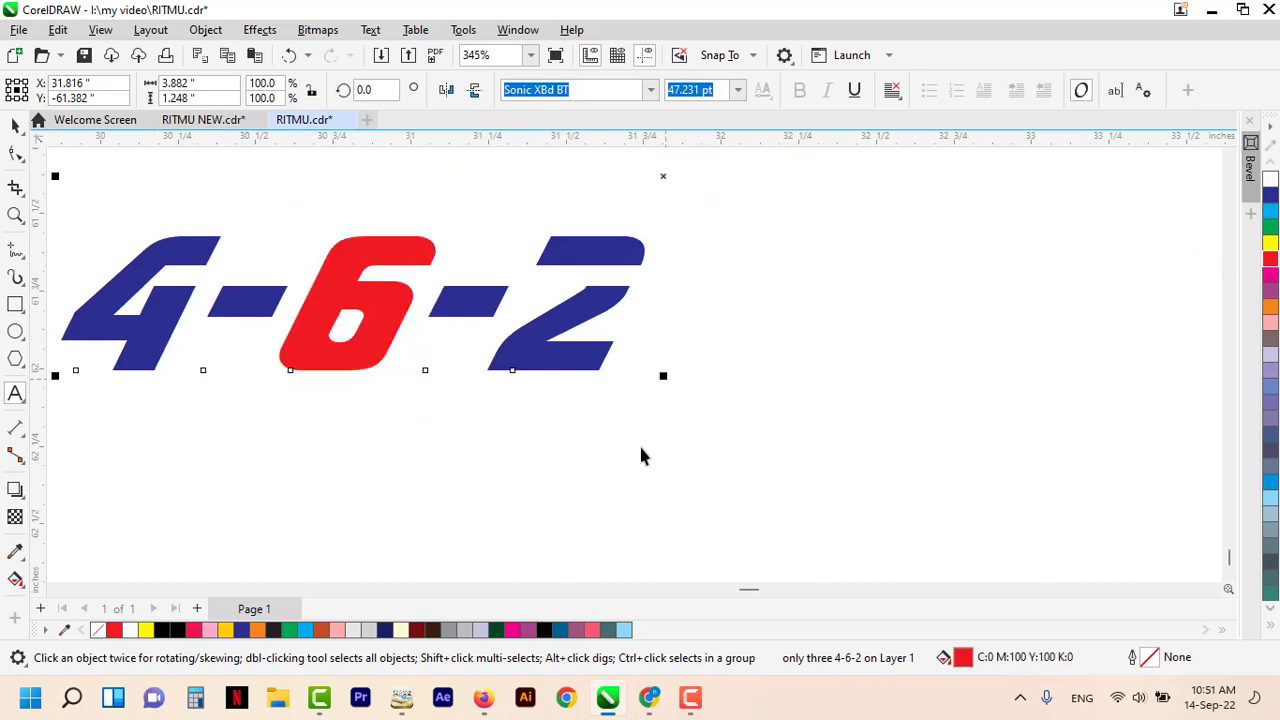
click(579, 458)
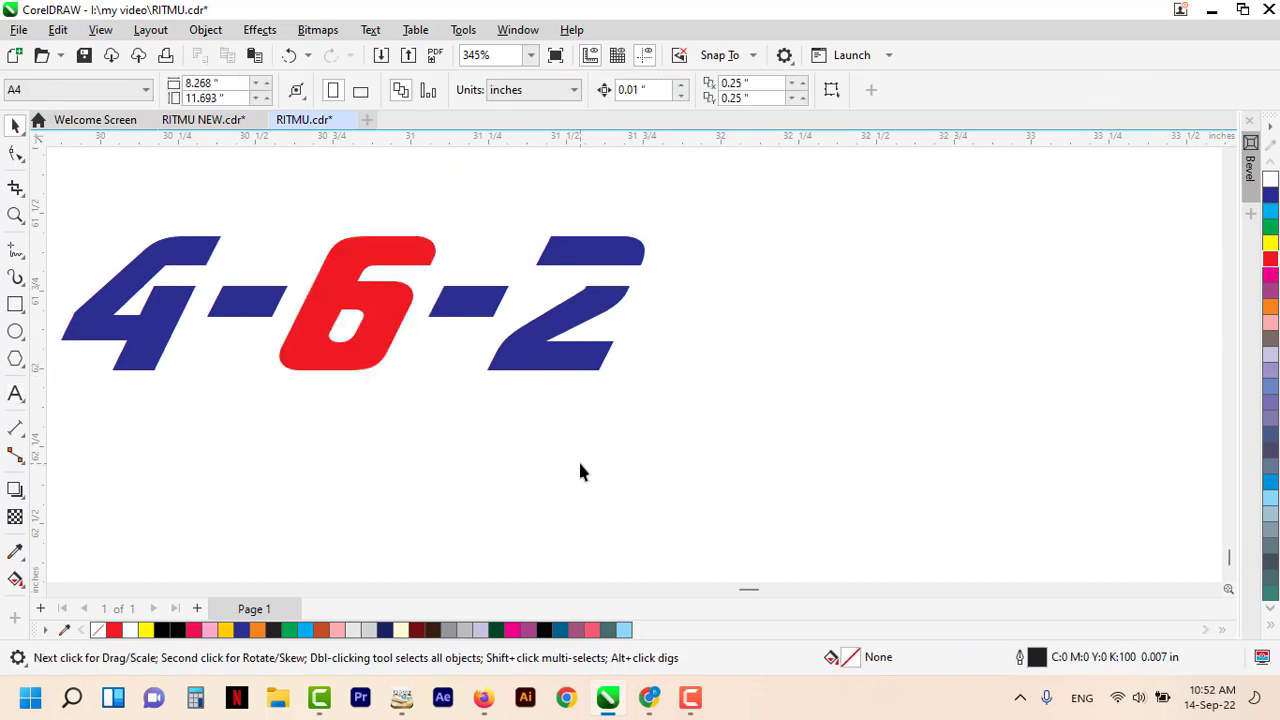